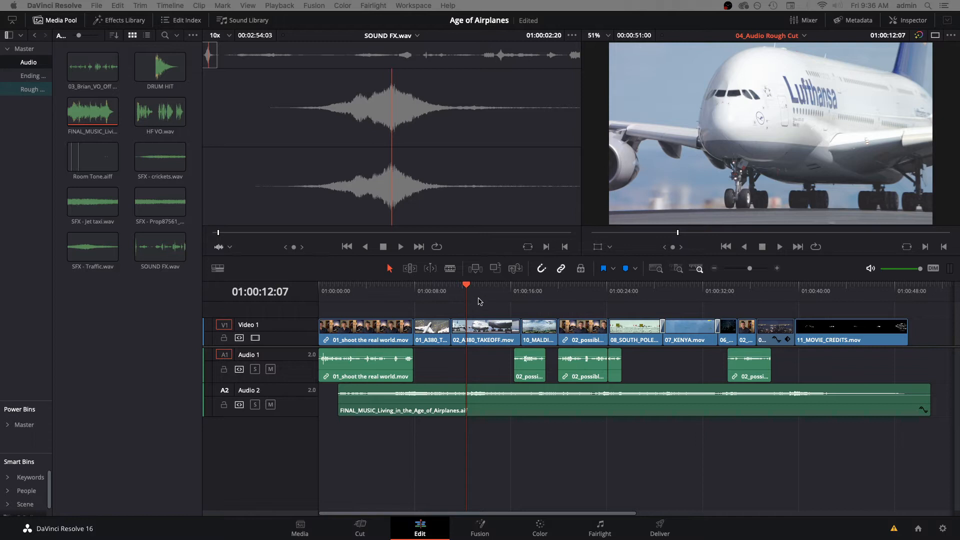
# Step: Add a timeline marker at 01:00:13:09, where the plane lifts off, and name it "Add roaring takeoff"
pyautogui.click(475, 289)
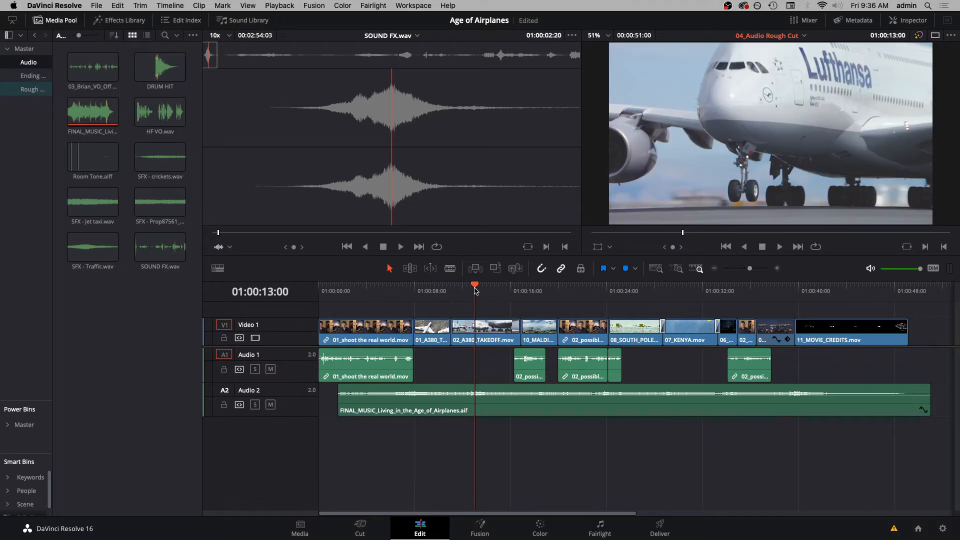
pyautogui.moveTo(475, 289); pyautogui.dragTo(479, 289)
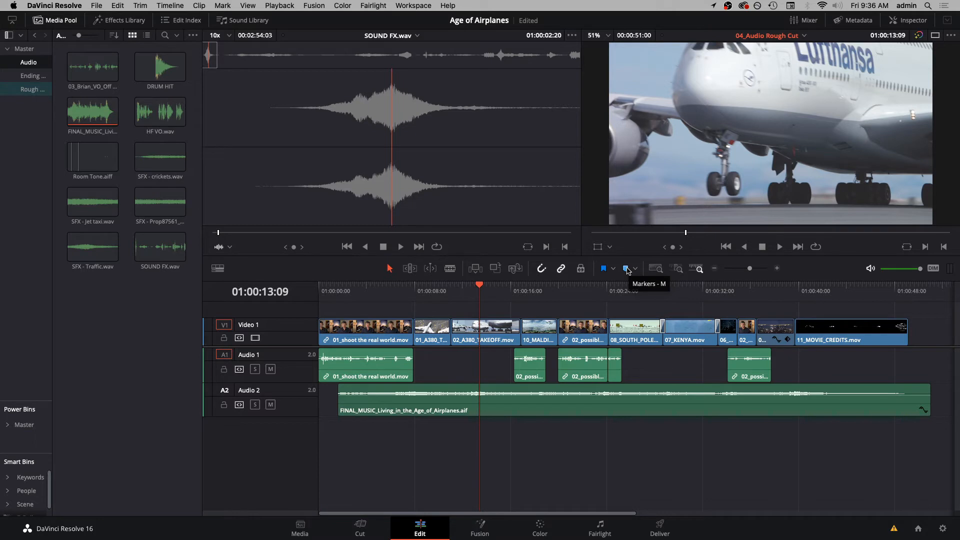
pyautogui.click(626, 269)
pyautogui.press('super+z')
pyautogui.doubleClick(627, 269)
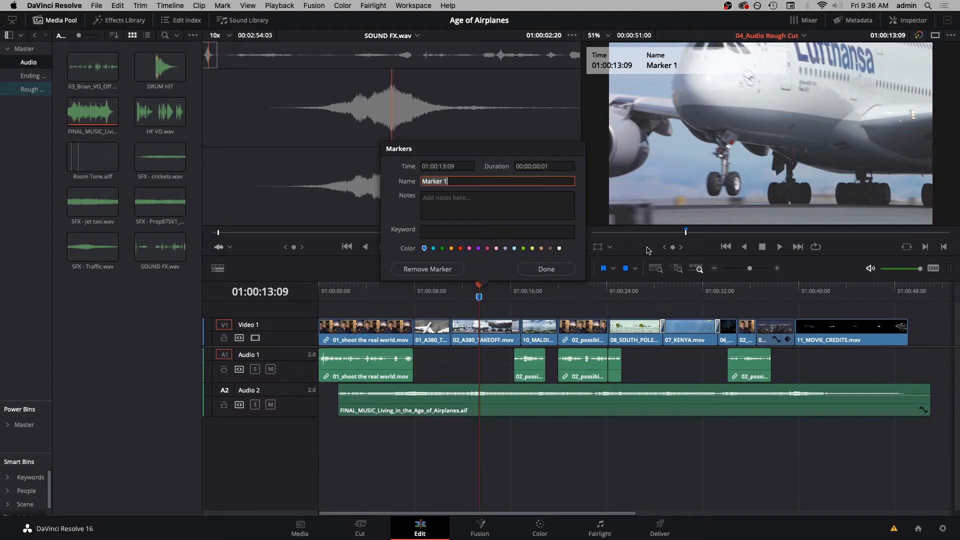
pyautogui.write('Add roaring takeo')
pyautogui.click(542, 269)
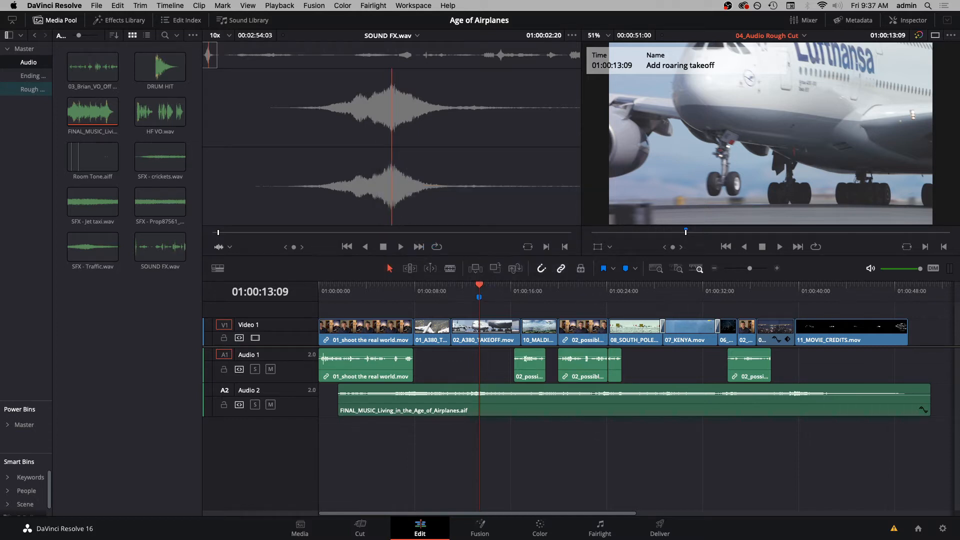
# Step: Add a timeline marker at 01:00:18:01 over the Maldives clip and name it "Add Overhead Sea Plane"
pyautogui.moveTo(307, 346); pyautogui.dragTo(307, 360)
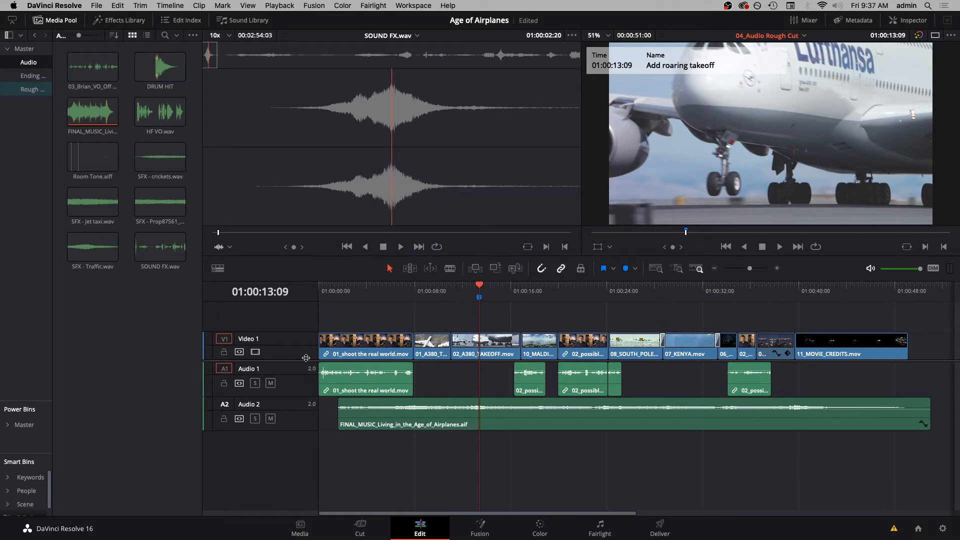
pyautogui.click(537, 291)
pyautogui.click(536, 291)
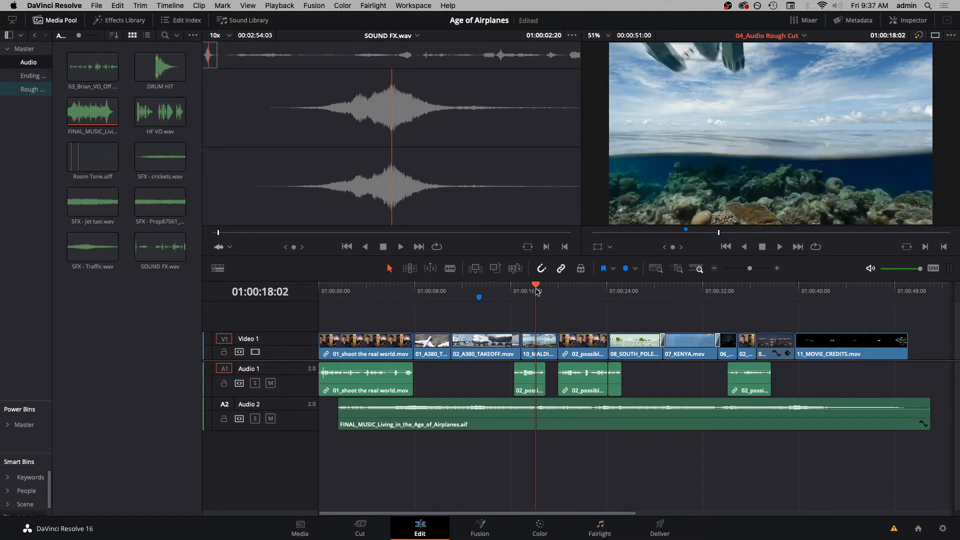
pyautogui.press('m')
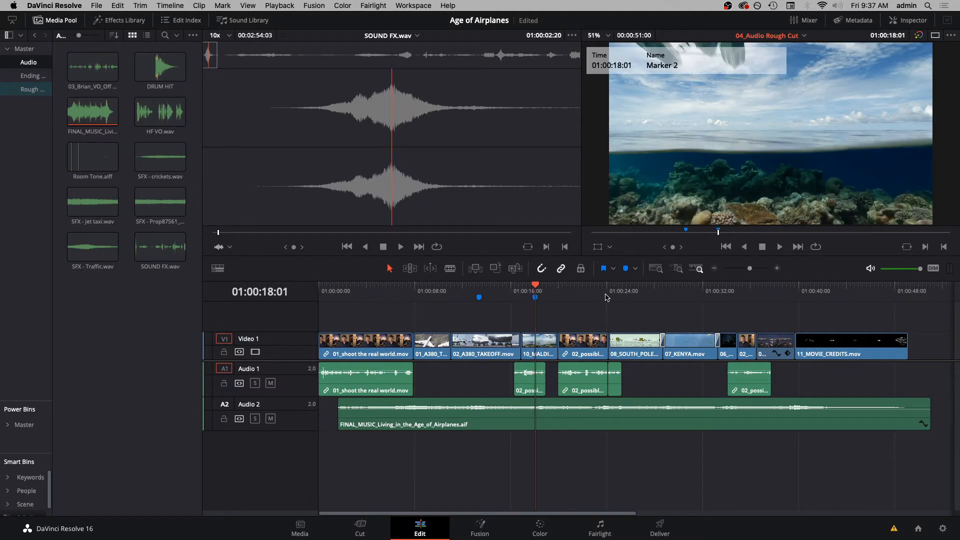
pyautogui.press('m')
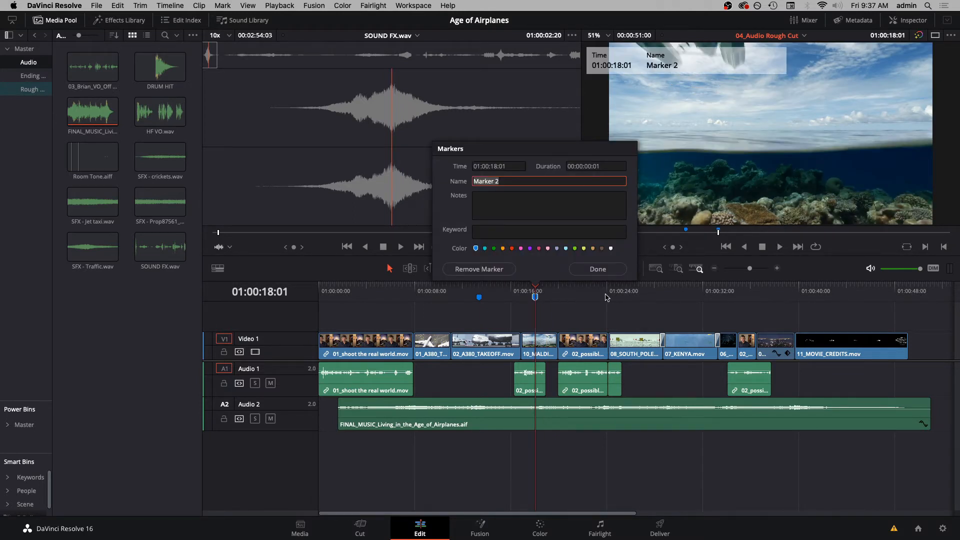
pyautogui.write('Add Overhead Sea Plane')
pyautogui.press('Return')
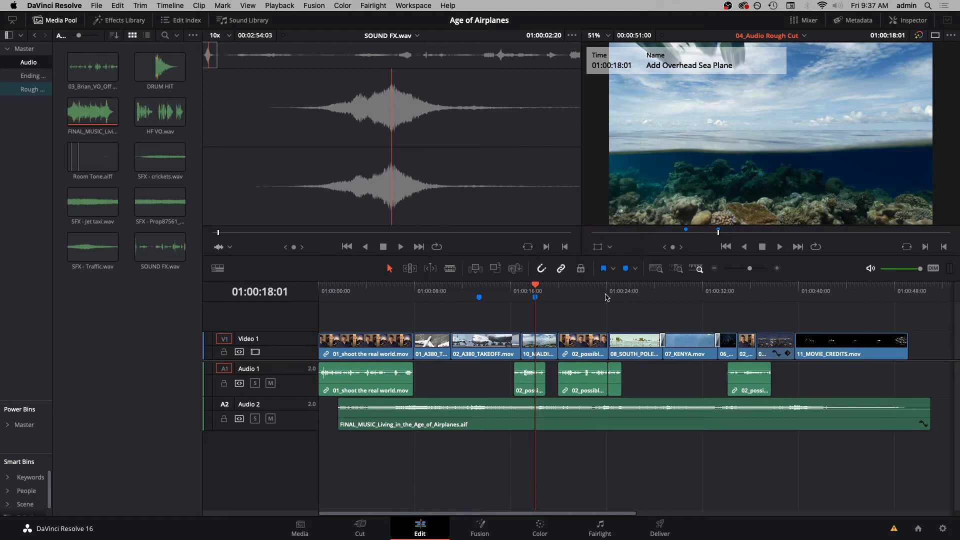
# Step: Add a timeline marker at 01:00:26:09 over the South Pole clip and name it "Add Loud Prop Plane"
pyautogui.press('Down')
pyautogui.press('Down')
pyautogui.press('Down')
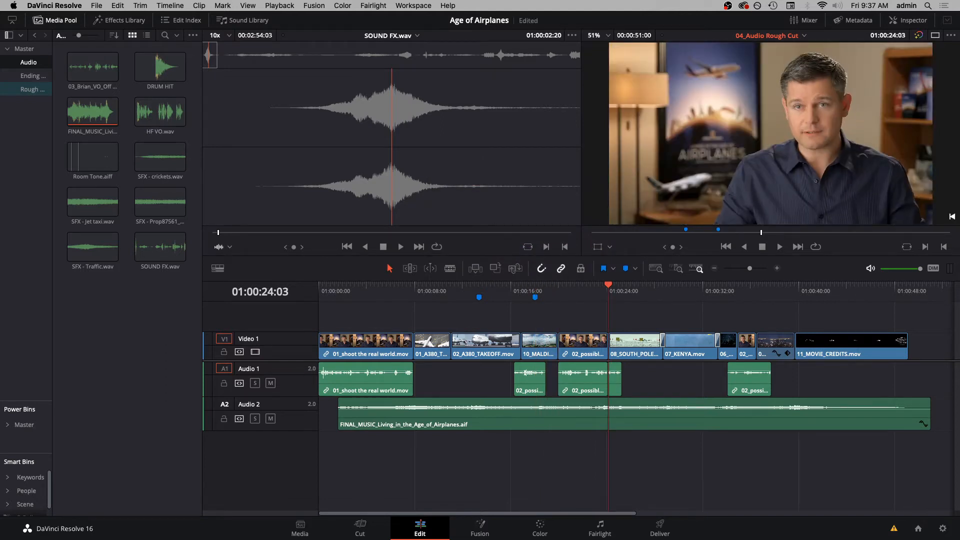
pyautogui.press('space')
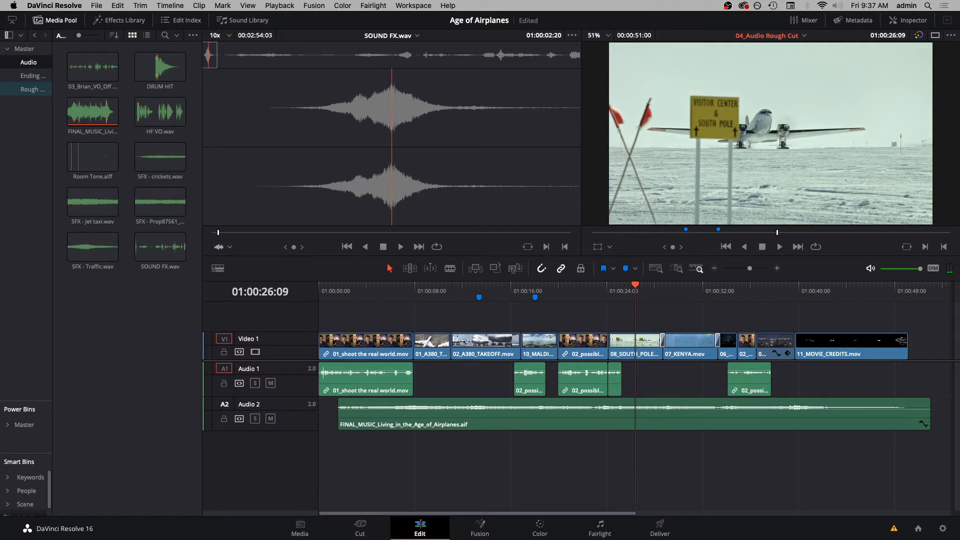
pyautogui.press('m')
pyautogui.press('m')
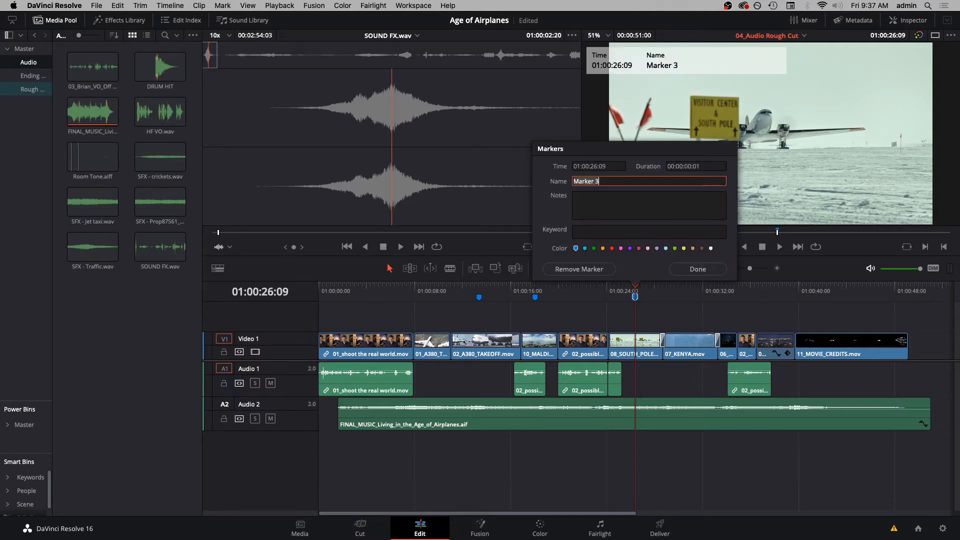
pyautogui.write('A')
pyautogui.write('dd Loud Prop Plane')
pyautogui.press('Return')
# Step: Add a yellow marker at 01:00:24:12 near the South Pole clip's start and extend its duration to 00:00:03:23
pyautogui.press('super+equal')
pyautogui.press('super+equal')
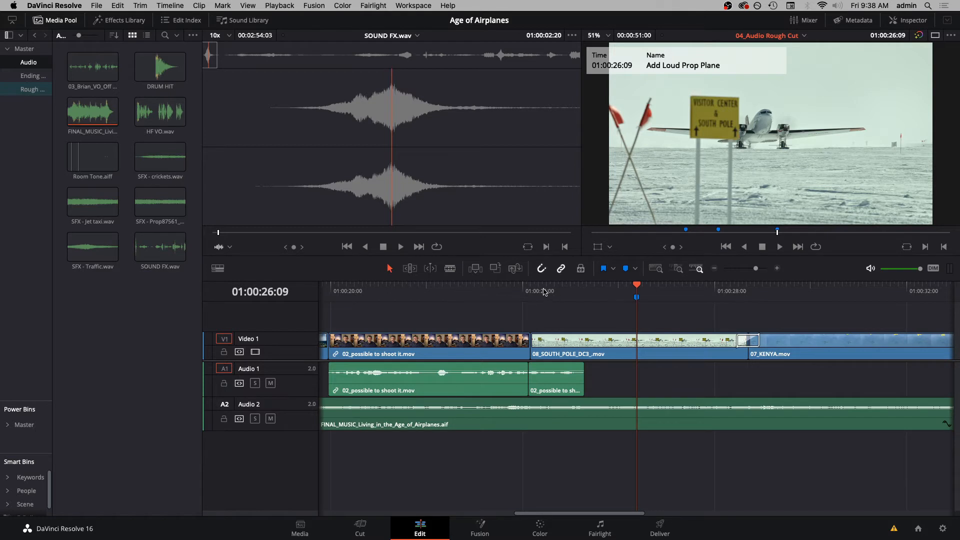
pyautogui.click(547, 291)
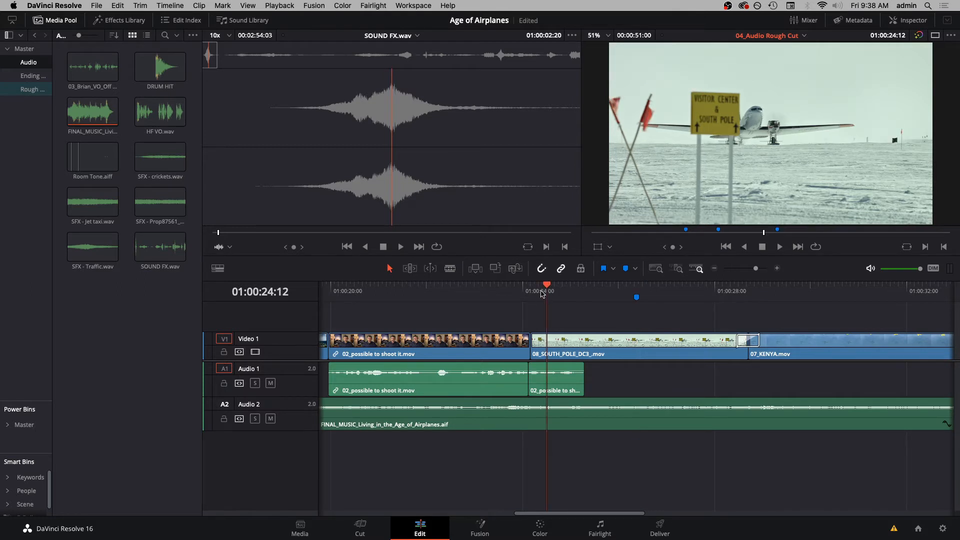
pyautogui.click(635, 270)
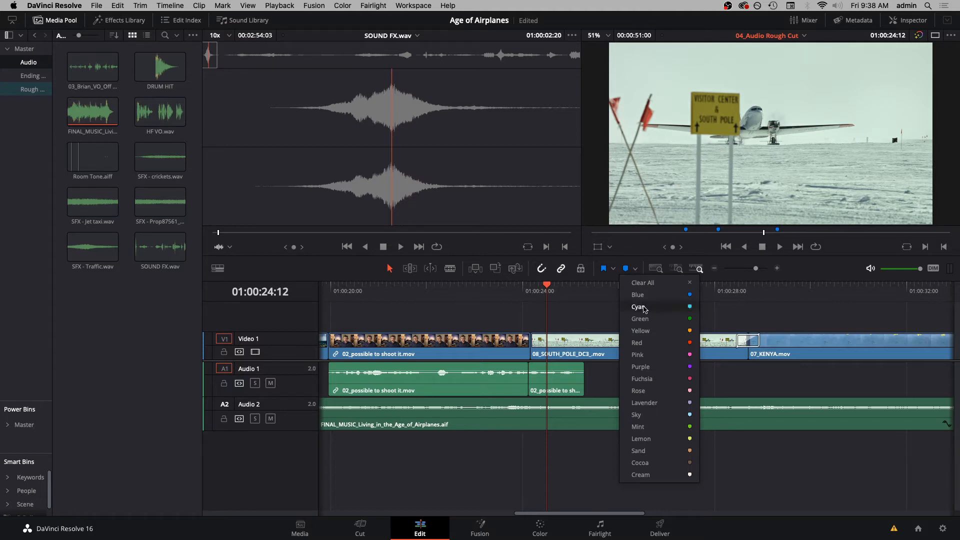
pyautogui.click(658, 334)
pyautogui.moveTo(547, 298); pyautogui.dragTo(730, 302)
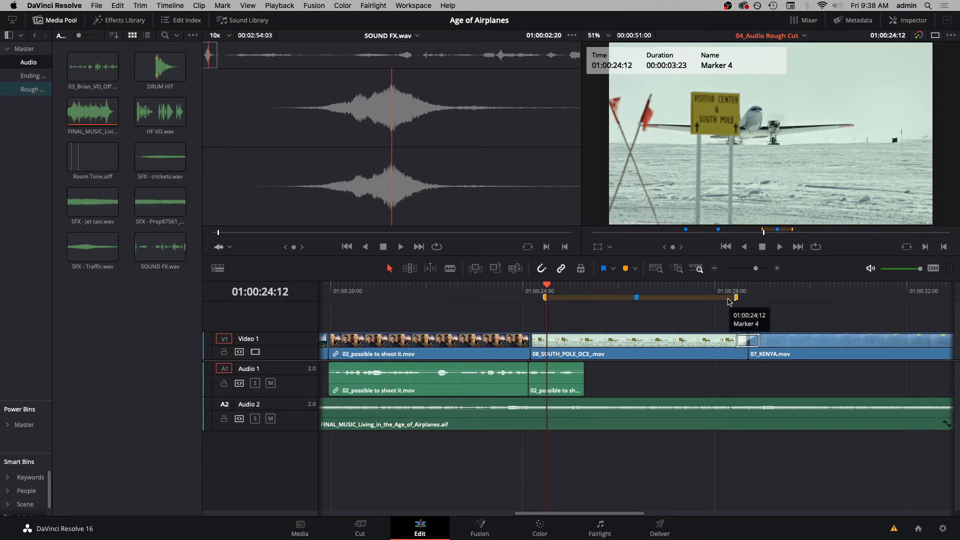
# Step: Name the yellow duration marker "VFX" and add the note "Move the plane Down in the frame"
pyautogui.doubleClick(664, 299)
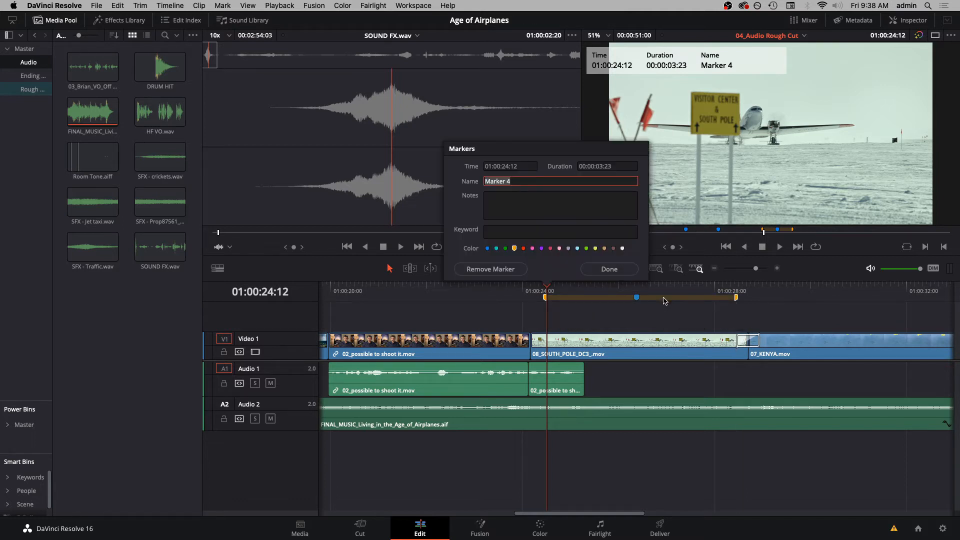
pyautogui.write('VF')
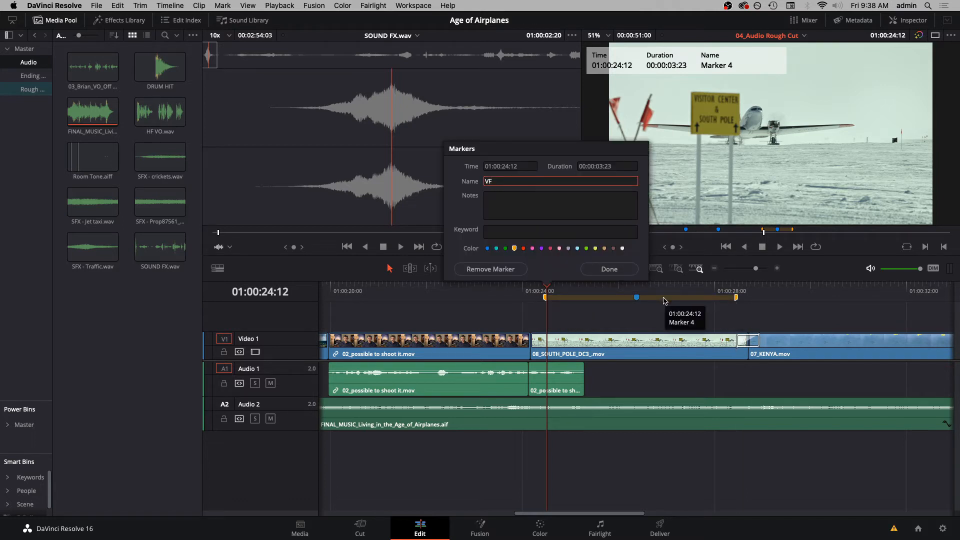
pyautogui.write('X')
pyautogui.press('Tab')
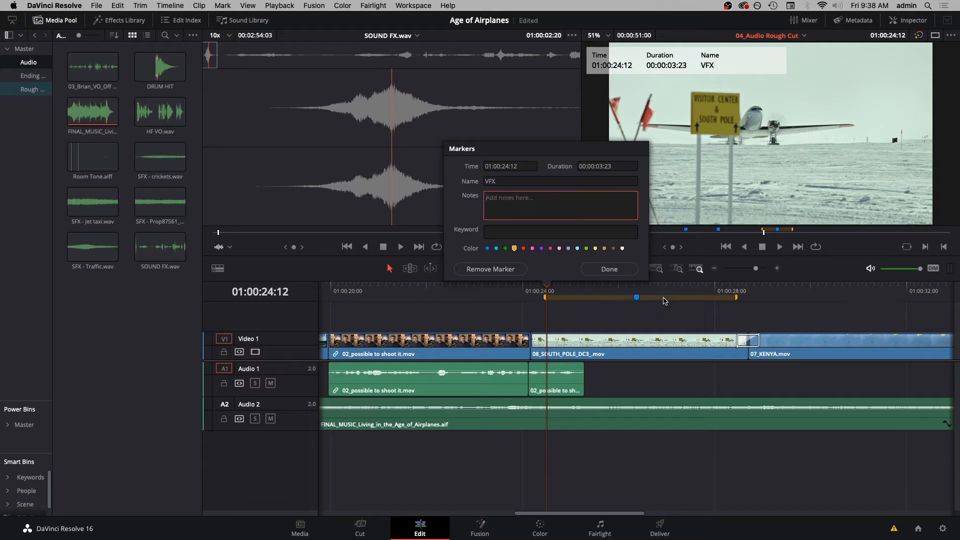
pyautogui.write('Move the plane Down in the frame')
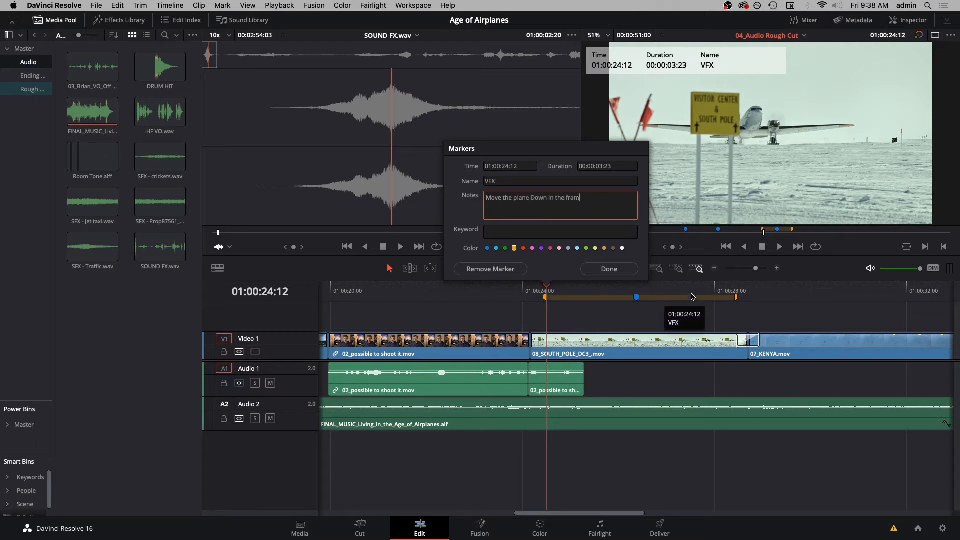
pyautogui.click(609, 269)
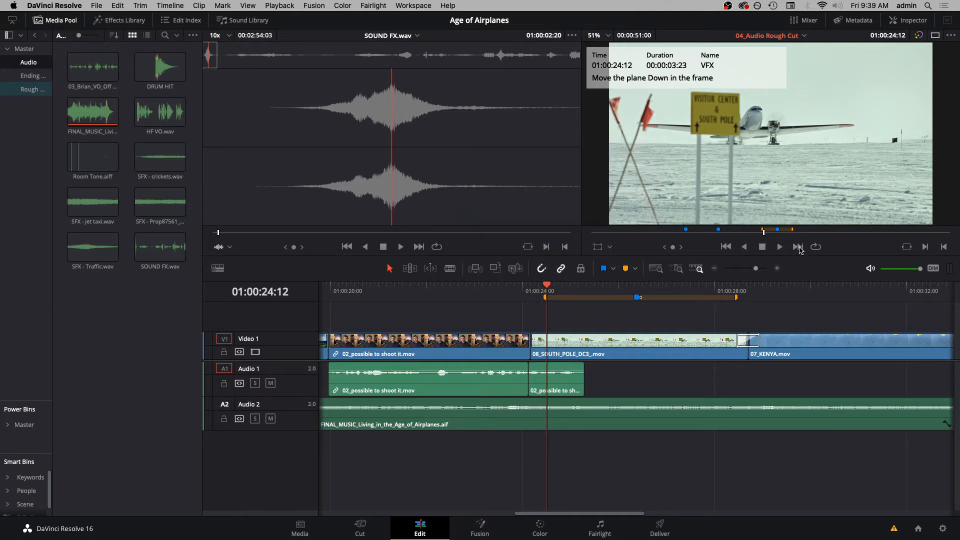
# Step: Turn on viewer annotations, hide the media pool, and draw a red arrow pointing straight down from the plane
pyautogui.click(611, 247)
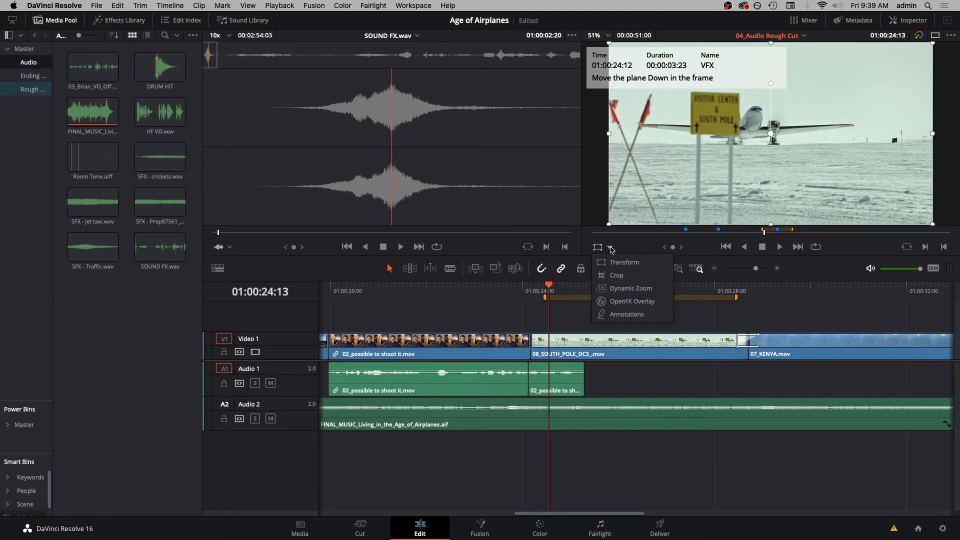
pyautogui.click(627, 314)
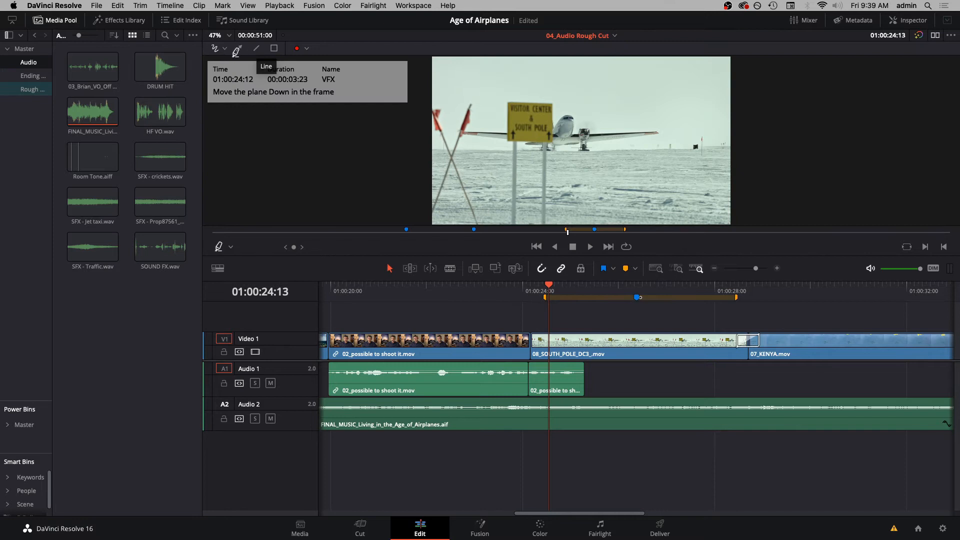
pyautogui.click(49, 21)
pyautogui.click(22, 48)
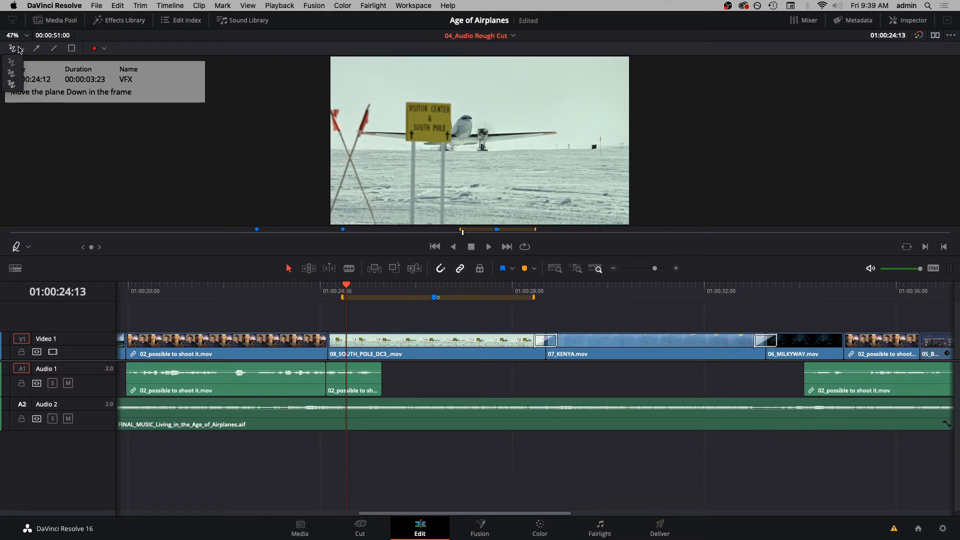
pyautogui.click(22, 49)
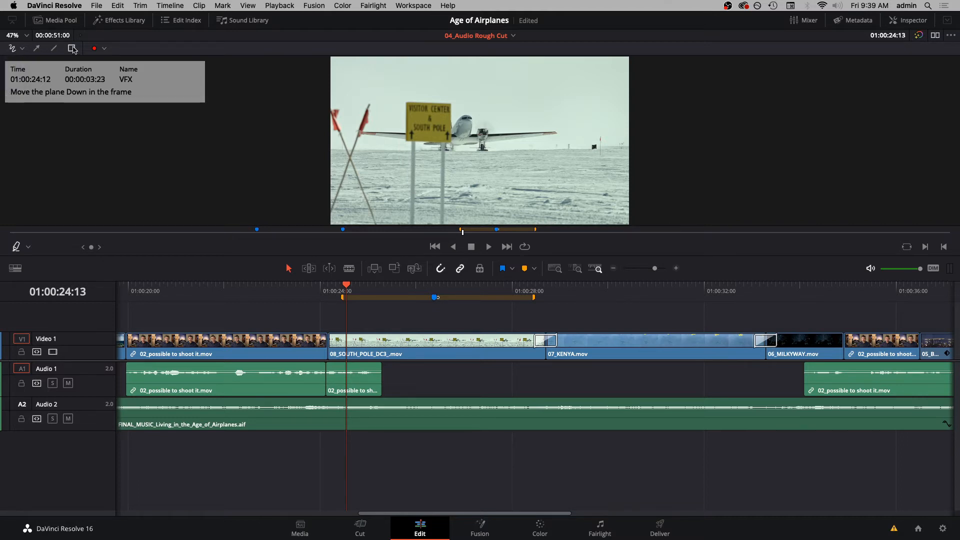
pyautogui.click(36, 48)
pyautogui.moveTo(460, 146); pyautogui.dragTo(461, 216)
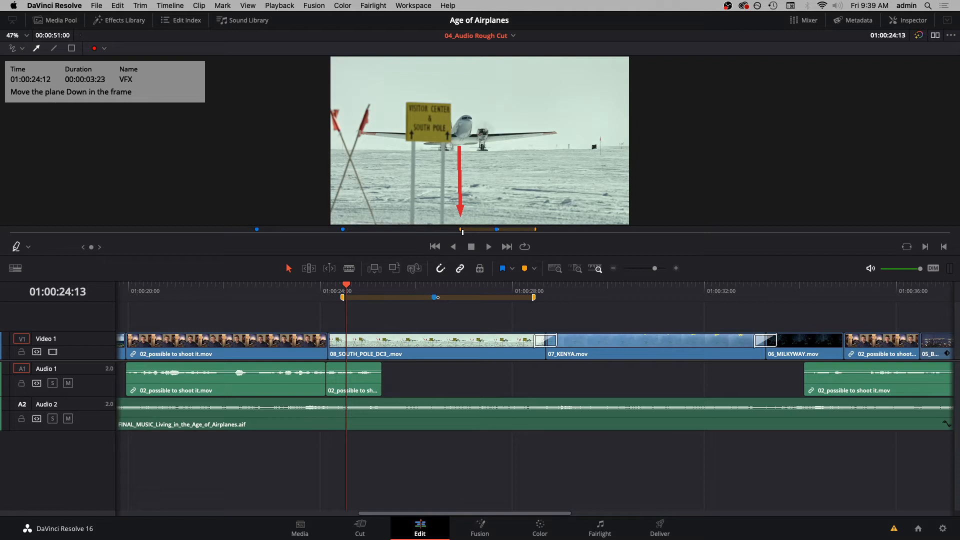
# Step: Circle the plane with a freehand red annotation stroke, and turn annotation mode off
pyautogui.click(22, 48)
pyautogui.click(13, 64)
pyautogui.moveTo(495, 108)
pyautogui.mouseDown()
pyautogui.moveTo(381, 111)
pyautogui.moveTo(516, 149)
pyautogui.moveTo(526, 112)
pyautogui.moveTo(458, 97)
pyautogui.mouseUp()
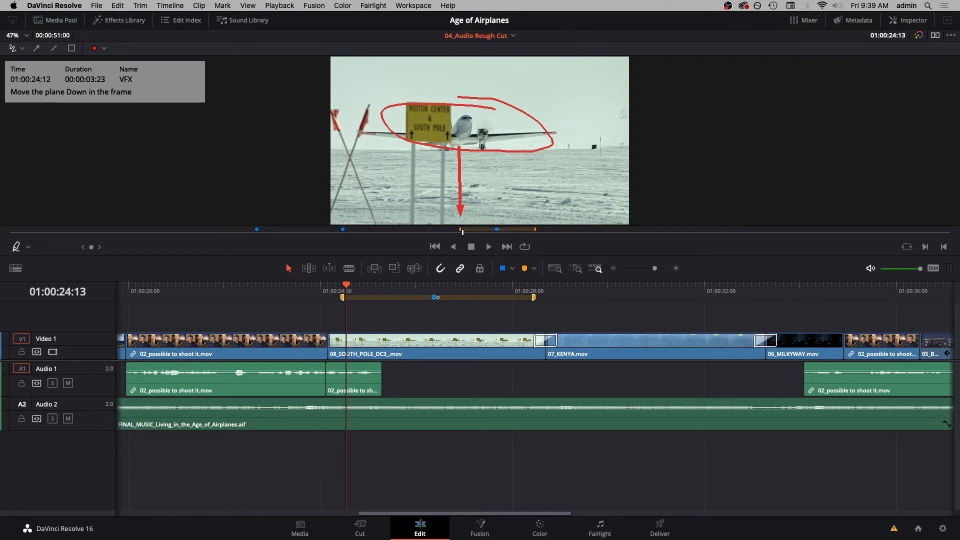
pyautogui.click(16, 247)
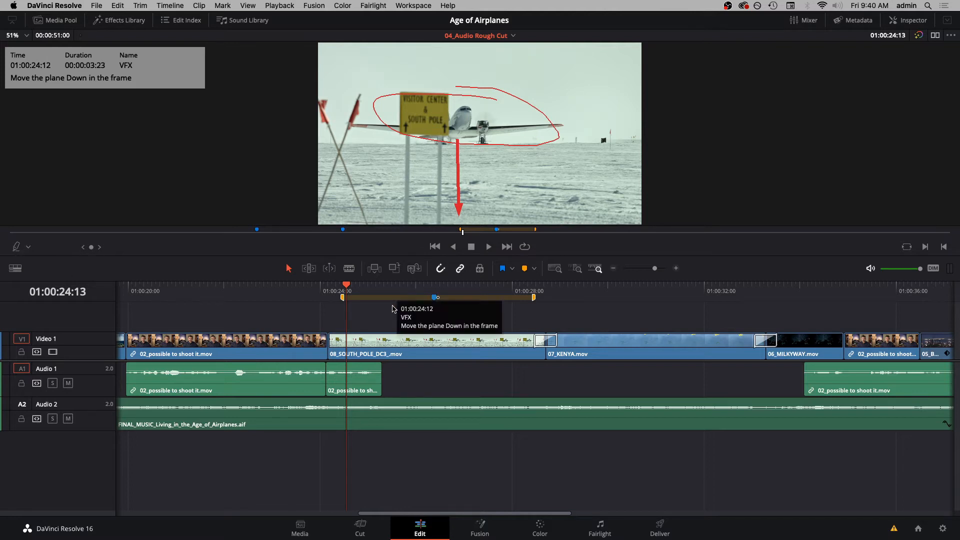
# Step: Display the edit index and filter it to show markers of all colors
pyautogui.moveTo(304, 287)
pyautogui.mouseDown()
pyautogui.moveTo(558, 292)
pyautogui.moveTo(495, 292)
pyautogui.mouseUp()
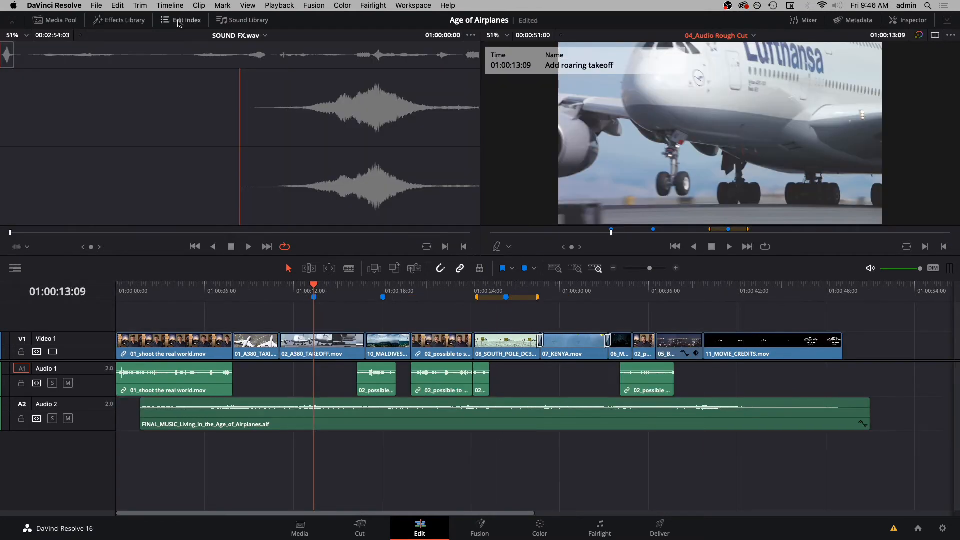
pyautogui.click(180, 20)
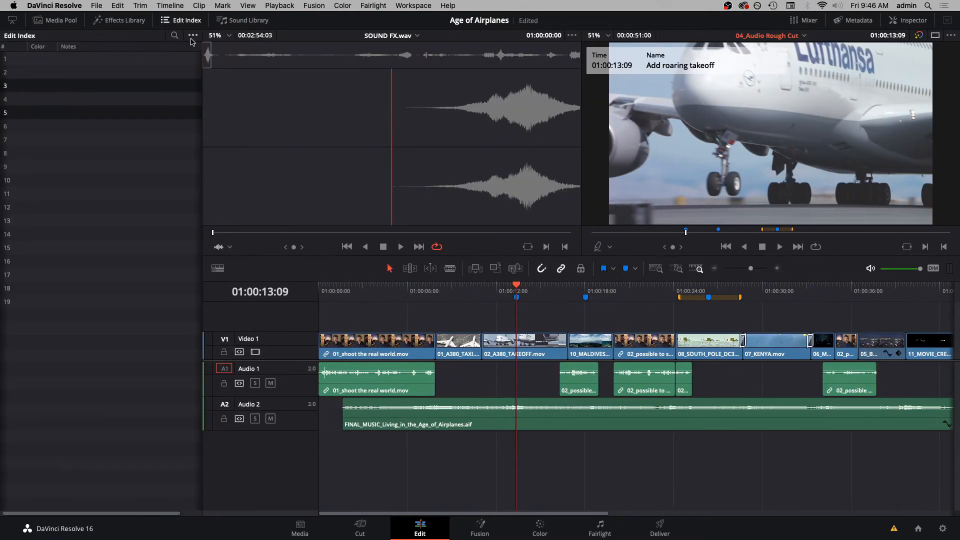
pyautogui.click(192, 36)
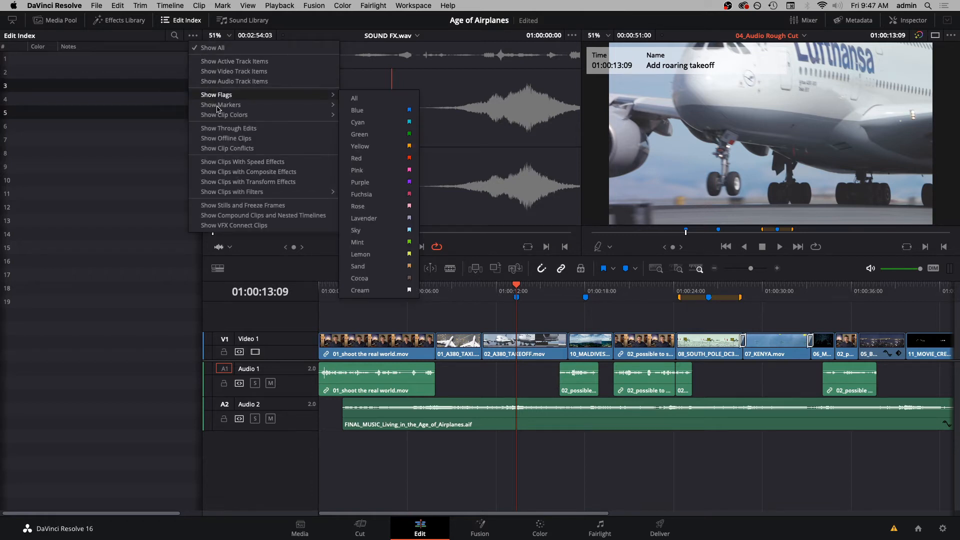
pyautogui.moveTo(218, 108)
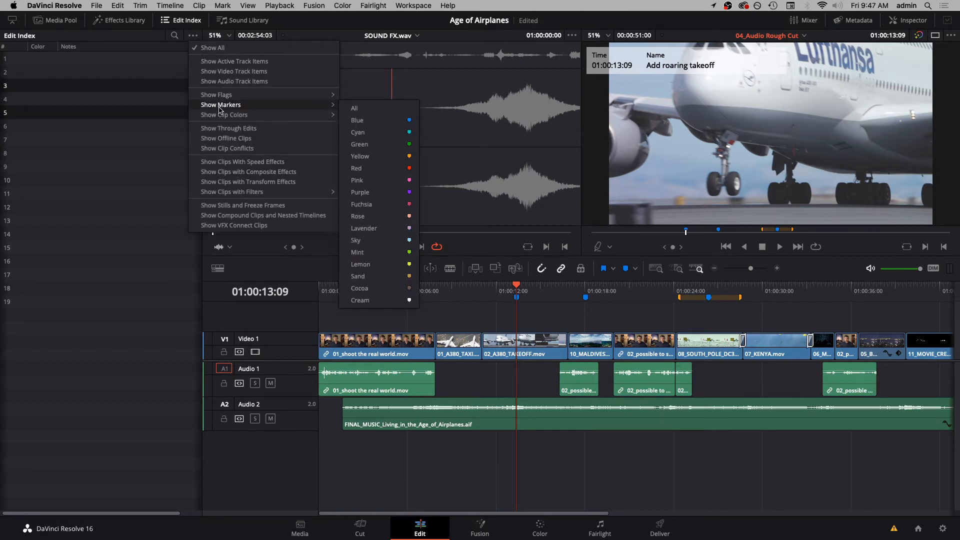
pyautogui.click(353, 109)
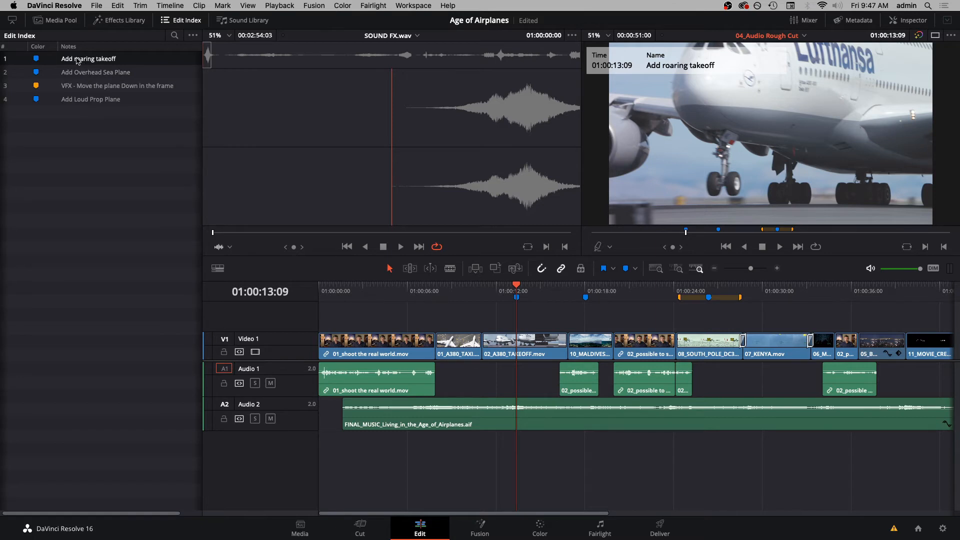
# Step: Load SOUND FX.wav from the Audio bin into the source viewer, then hide the media pool
pyautogui.click(59, 21)
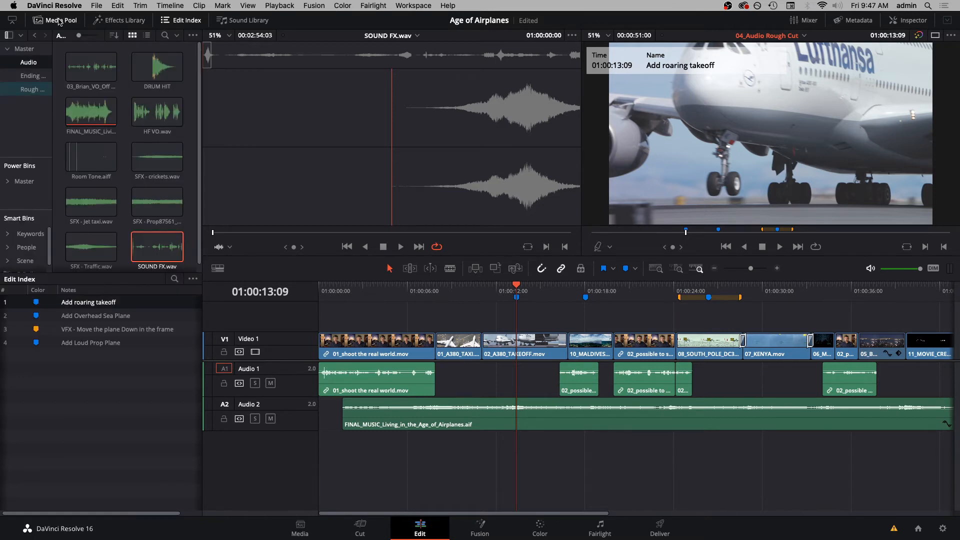
pyautogui.click(149, 255)
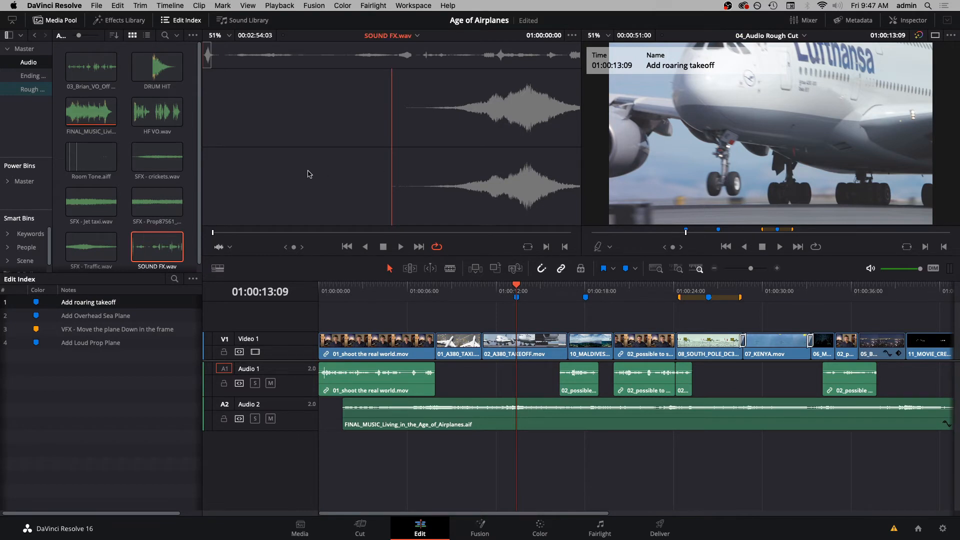
pyautogui.click(56, 21)
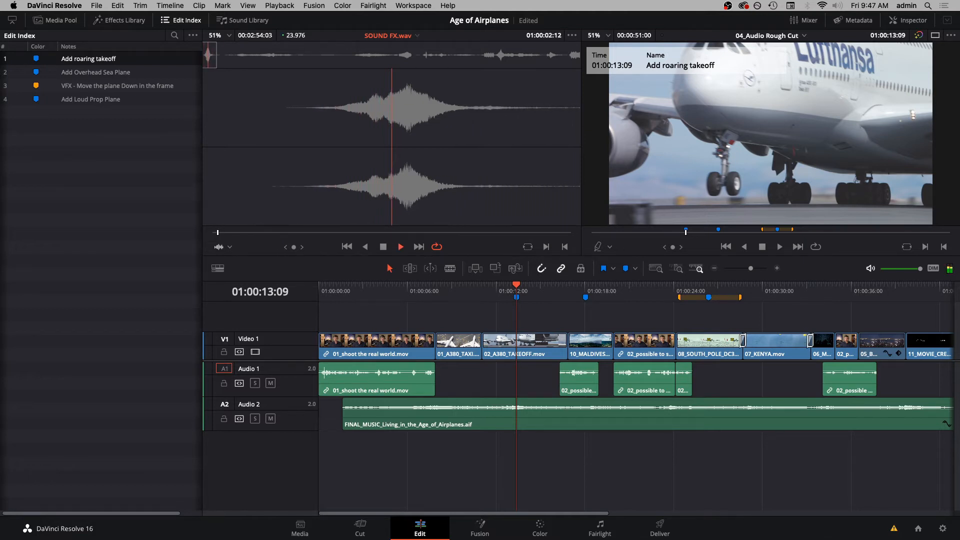
# Step: Add a marker named "Plane Overhead" at 01:00:02:20 in SOUND FX.wav, on the peak of the first sound
pyautogui.press('space')
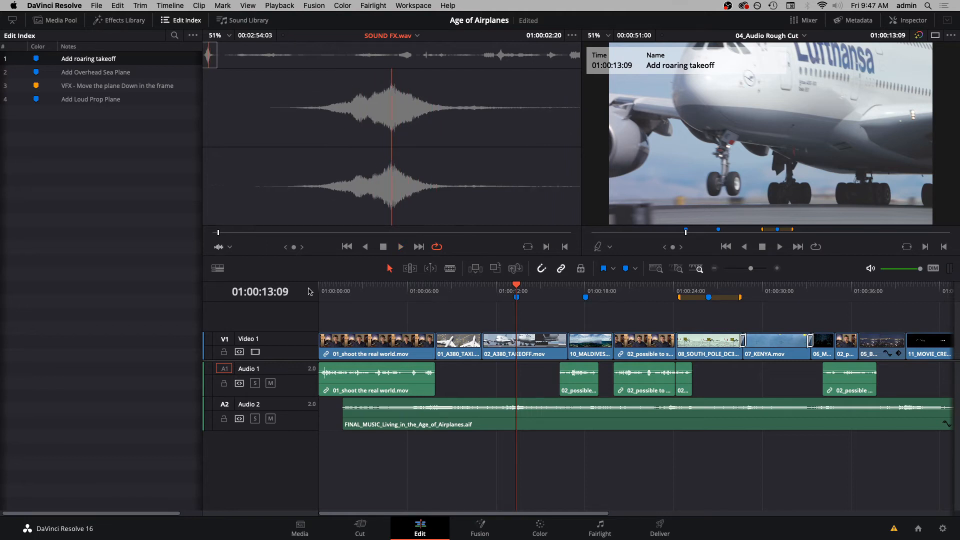
pyautogui.press('m')
pyautogui.press('m')
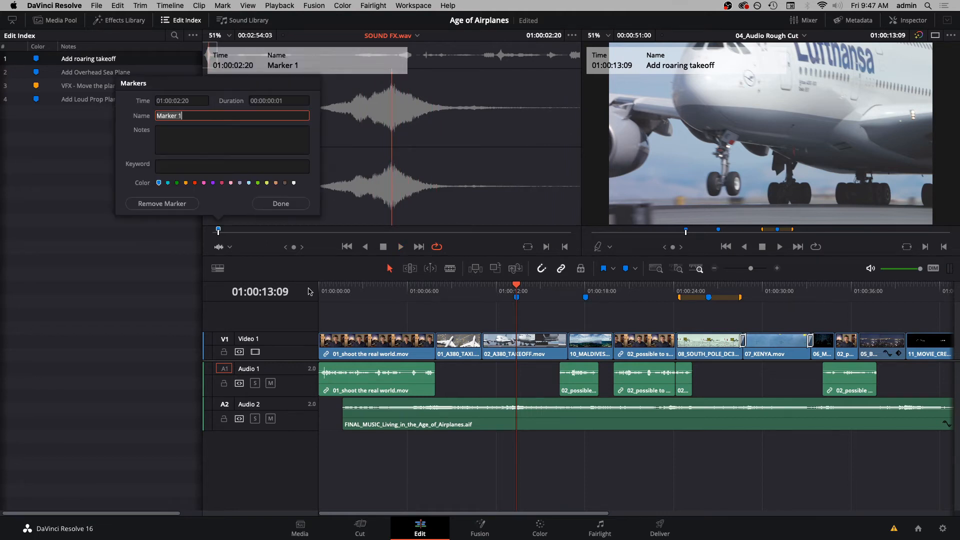
pyautogui.write('Plane Overhead')
pyautogui.press('Return')
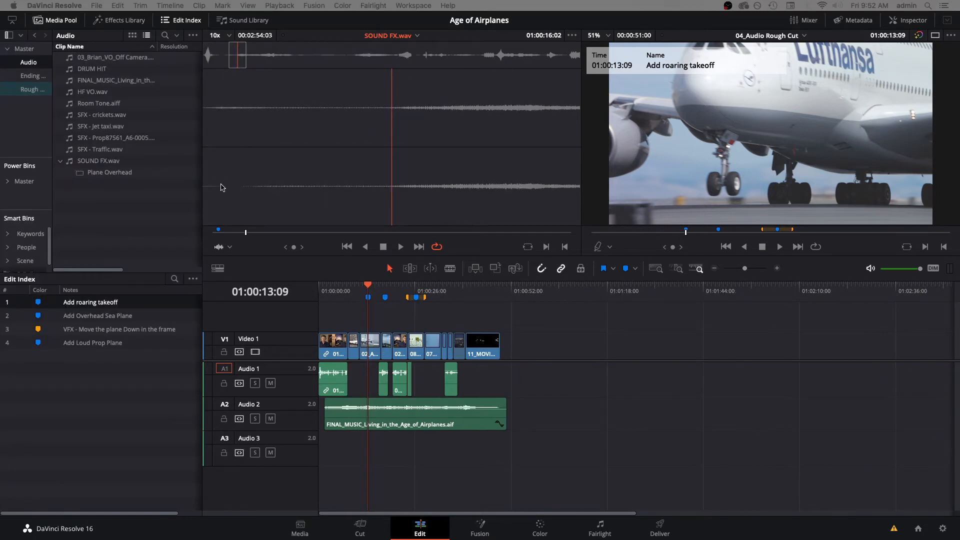
# Step: Add a marker named "Loud Propl Plane" at 01:00:15:21 in SOUND FX.wav and set its duration to 00:00:03:00
pyautogui.moveTo(239, 57); pyautogui.dragTo(237, 58)
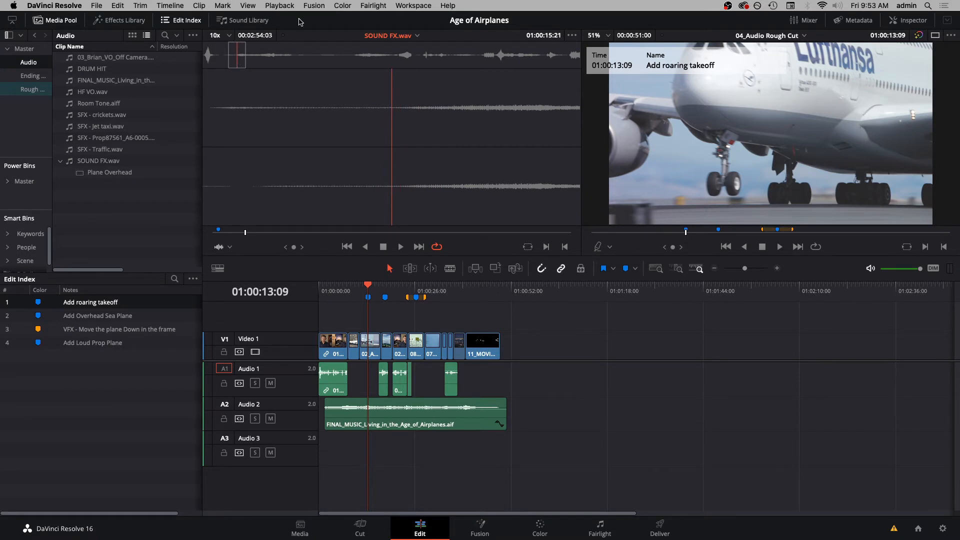
pyautogui.press('m')
pyautogui.press('m')
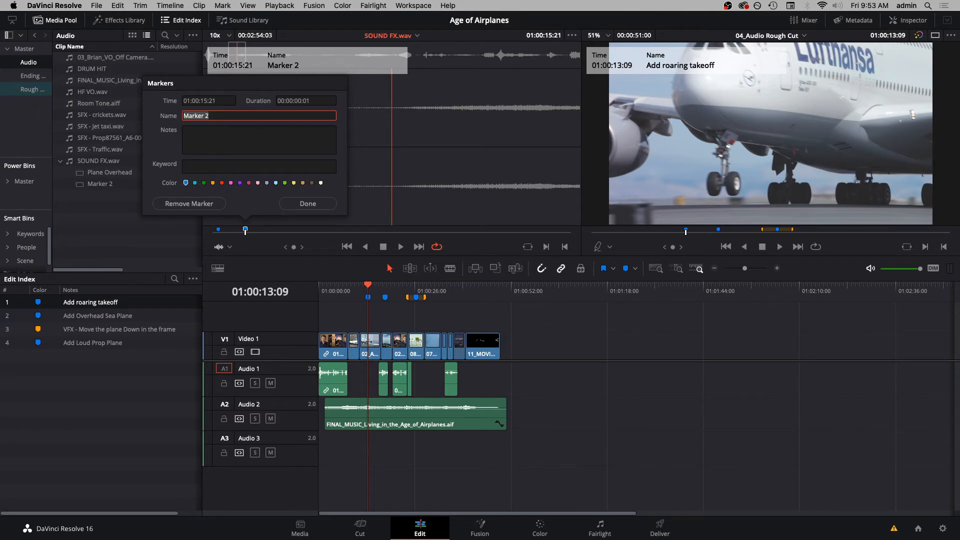
pyautogui.write('Loud Propl Plane')
pyautogui.click(310, 102)
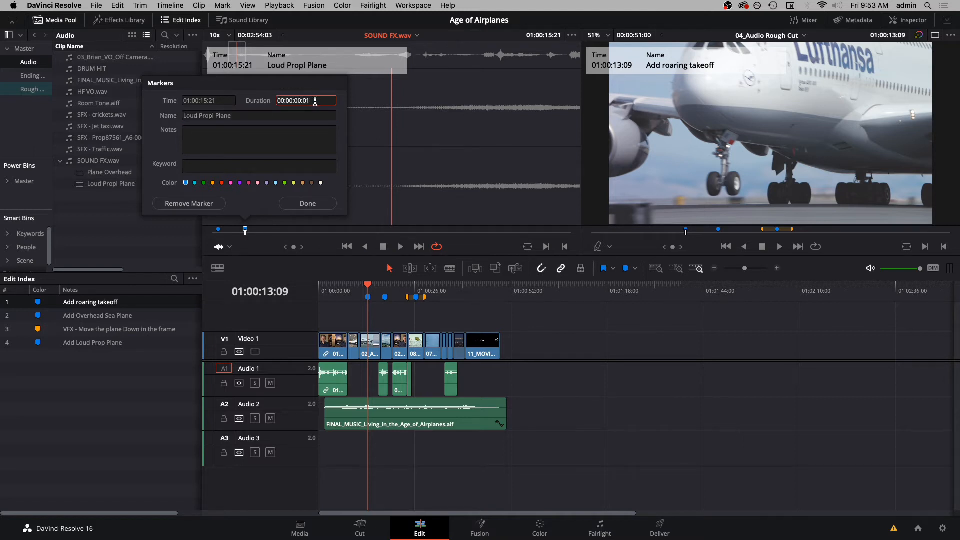
pyautogui.press('BackSpace')
pyautogui.write('3')
pyautogui.click(307, 204)
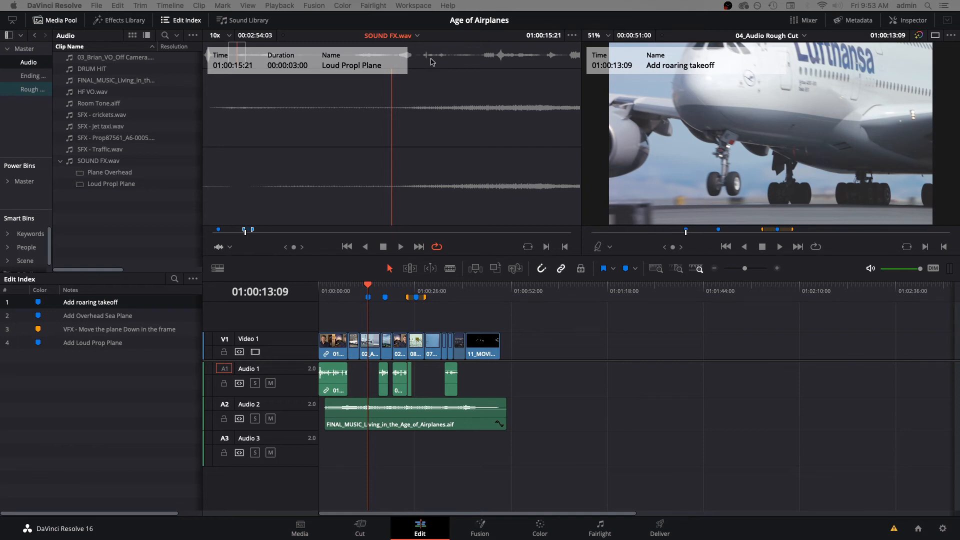
# Step: Locate the jet takeoff sound in SOUND FX.wav and mark it from 01:01:30:09 to 01:01:36:04 with in and out points
pyautogui.click(402, 60)
pyautogui.press('space')
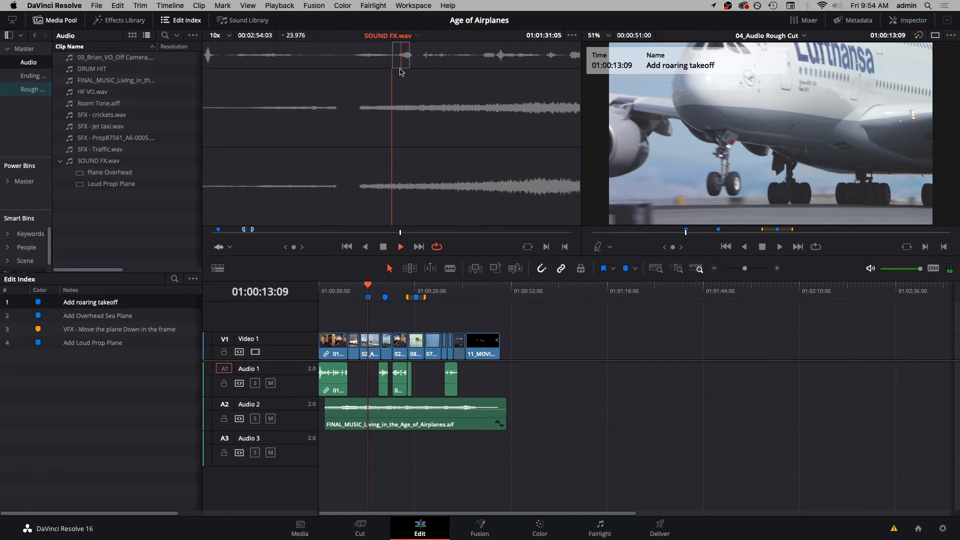
pyautogui.click(410, 61)
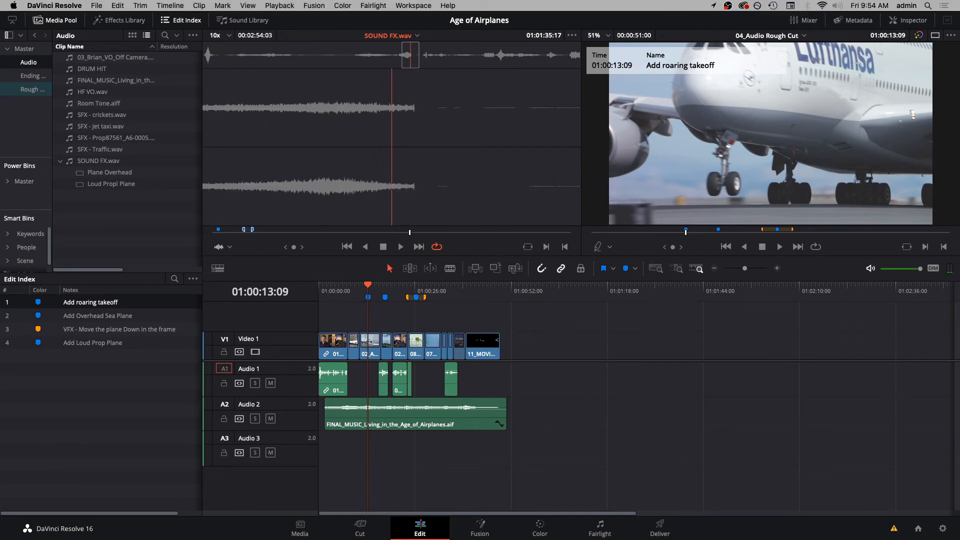
pyautogui.click(399, 65)
pyautogui.click(399, 66)
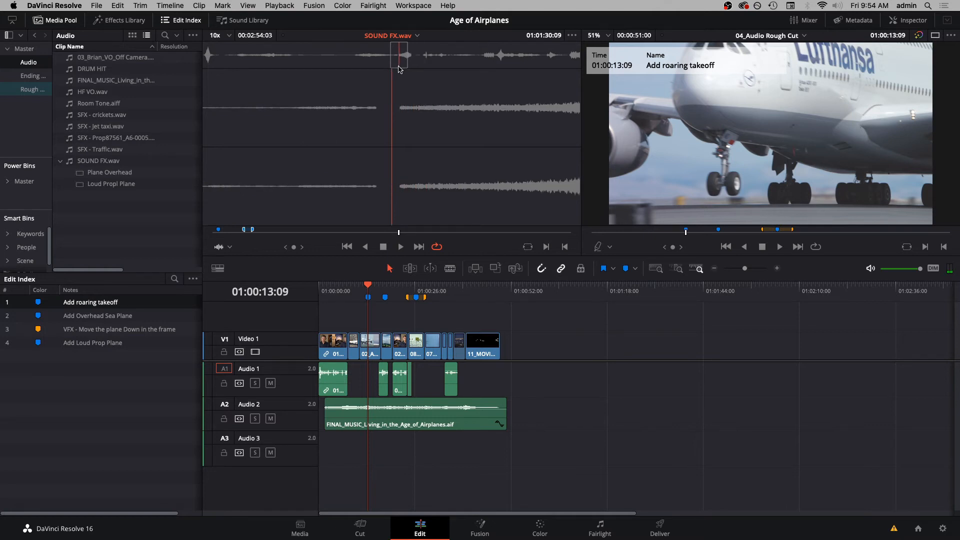
pyautogui.press('i')
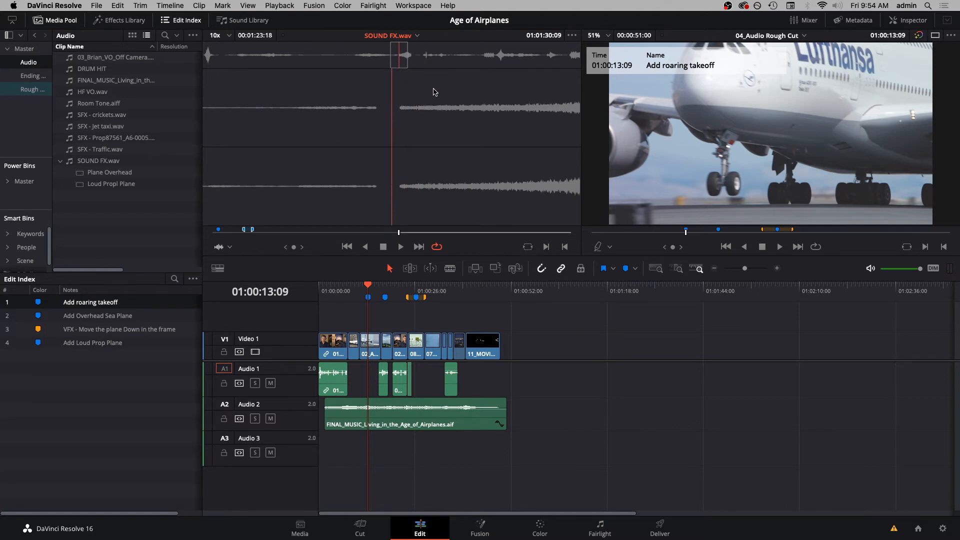
pyautogui.press('space')
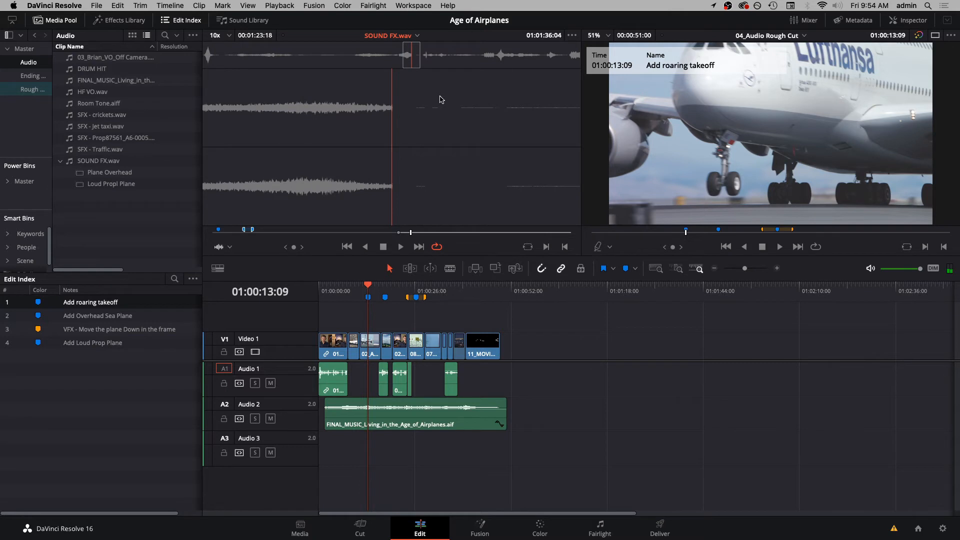
pyautogui.press('o')
# Step: Convert the in and out points of SOUND FX.wav to a duration marker named "Roaring Jet Takeoff"
pyautogui.rightClick(405, 236)
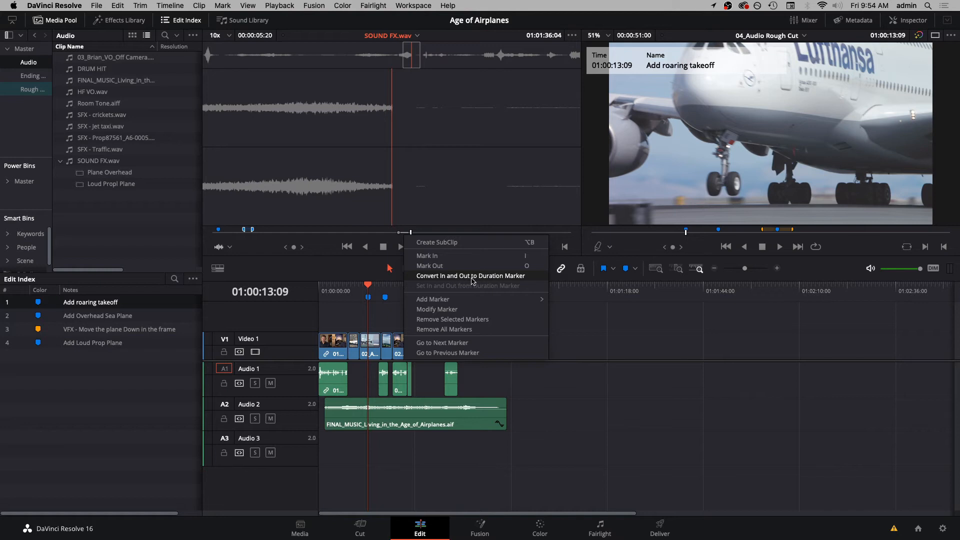
pyautogui.click(471, 281)
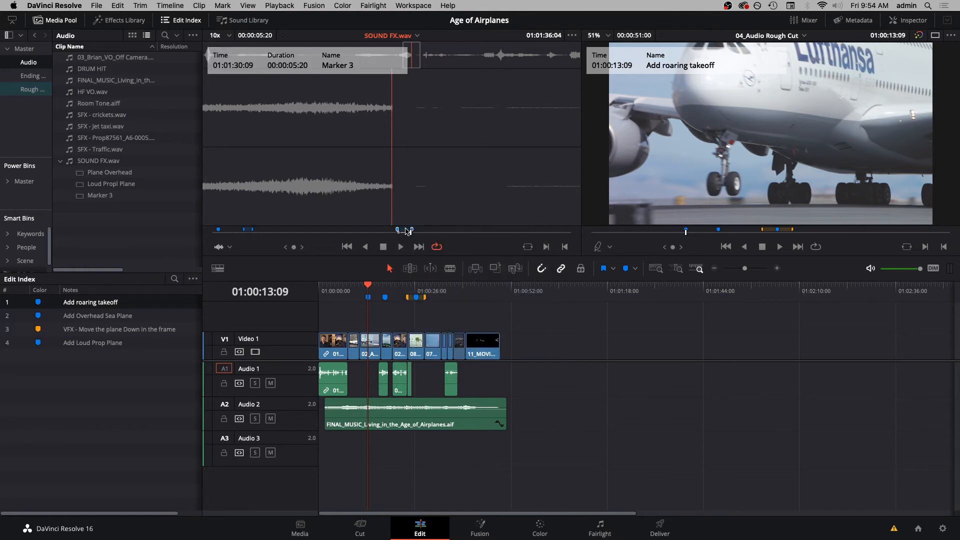
pyautogui.doubleClick(403, 230)
pyautogui.write('Roaring Jet Takeoff')
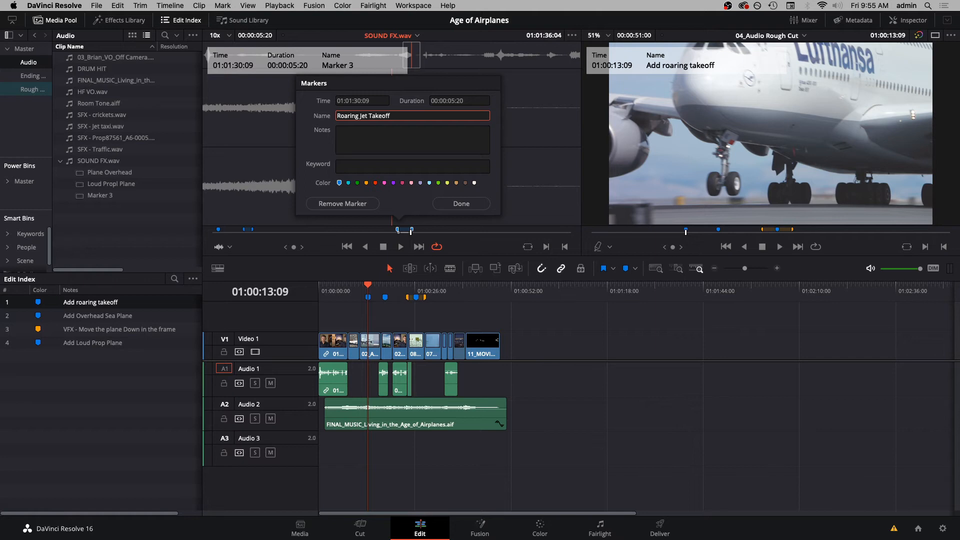
pyautogui.click(460, 203)
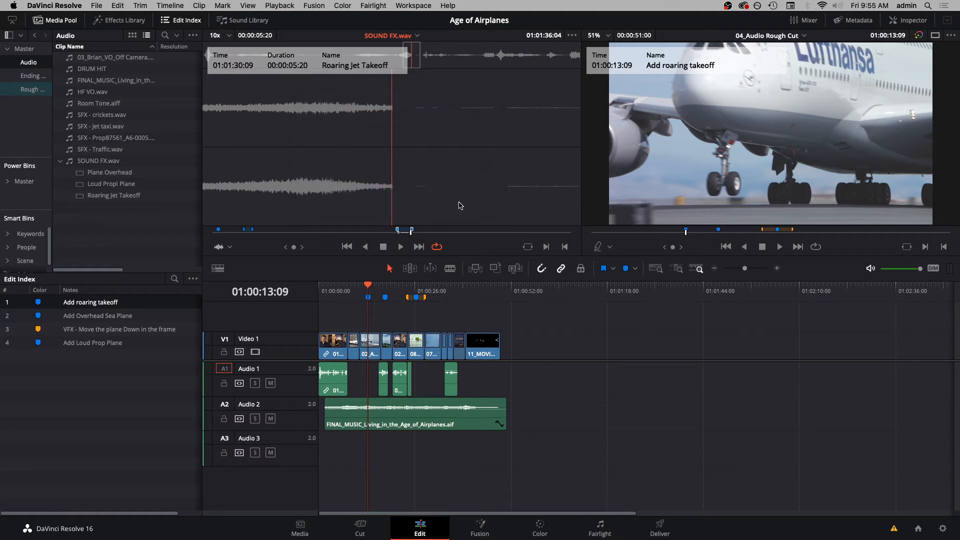
# Step: Increase the height of the audio tracks and add a new stereo audio track to the timeline
pyautogui.click(218, 269)
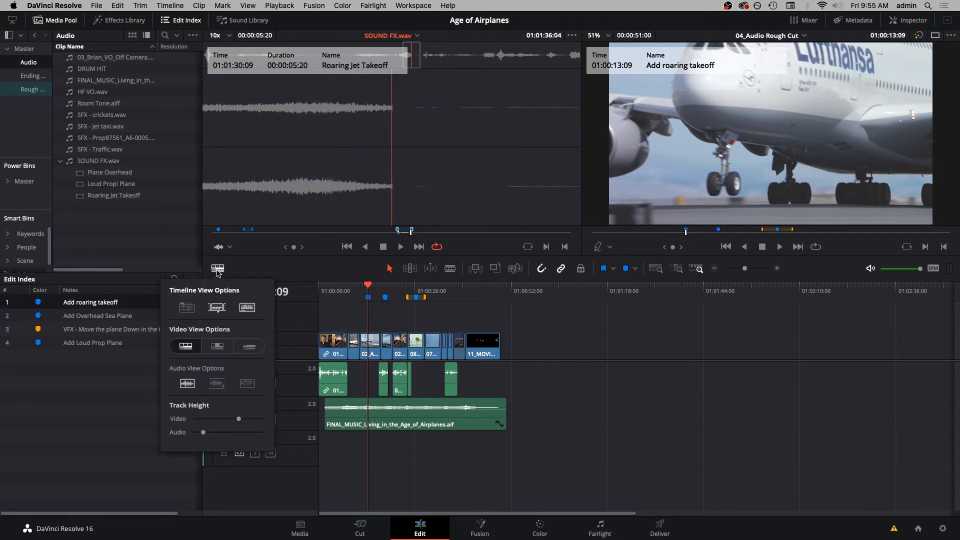
pyautogui.moveTo(203, 432); pyautogui.dragTo(226, 433)
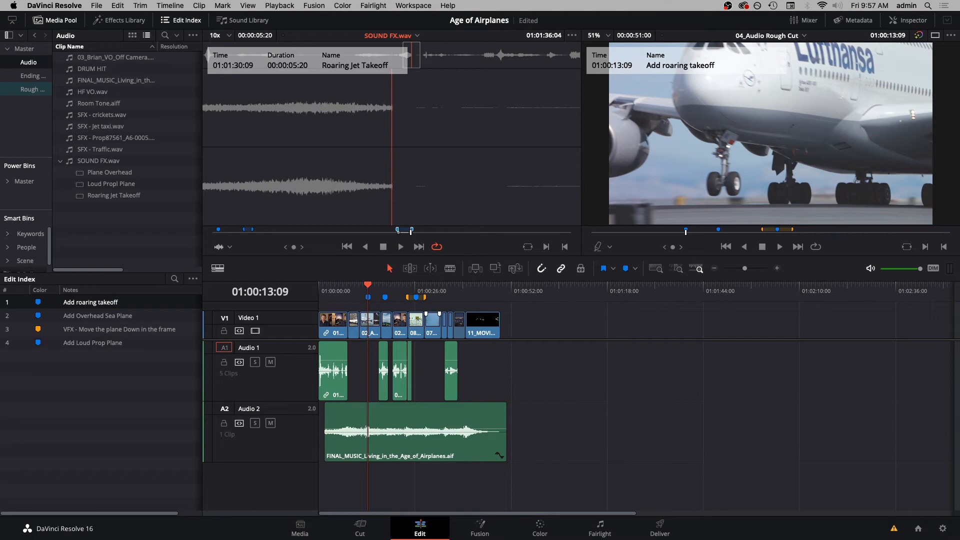
pyautogui.rightClick(300, 472)
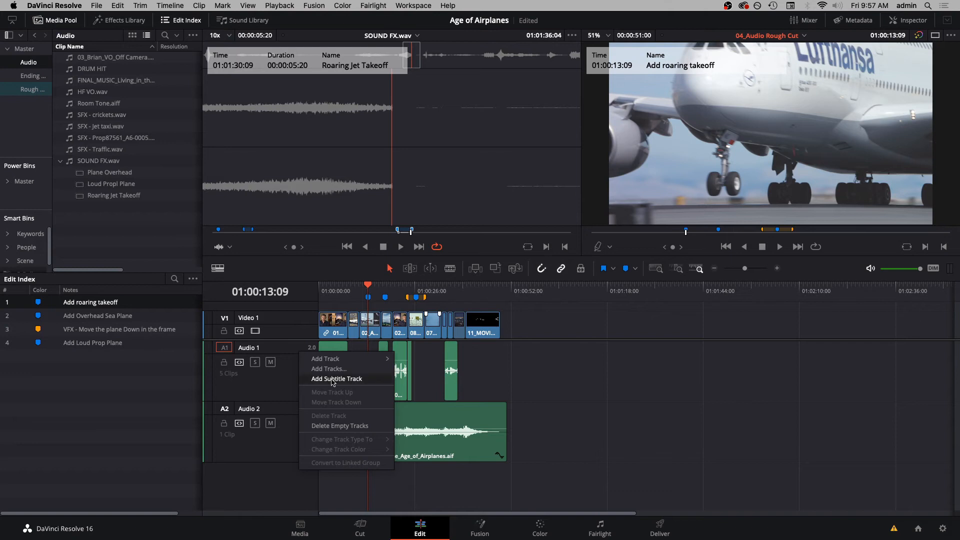
pyautogui.moveTo(346, 363)
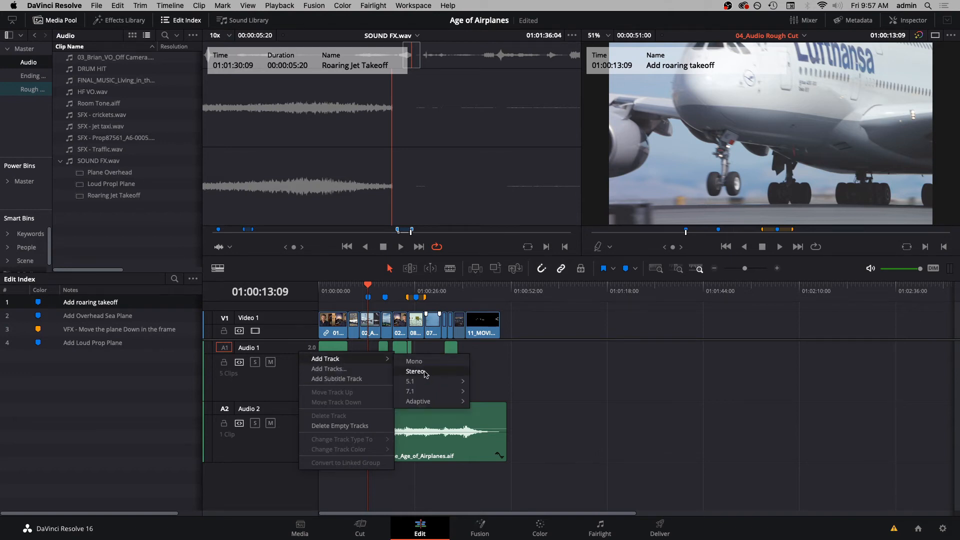
pyautogui.click(425, 374)
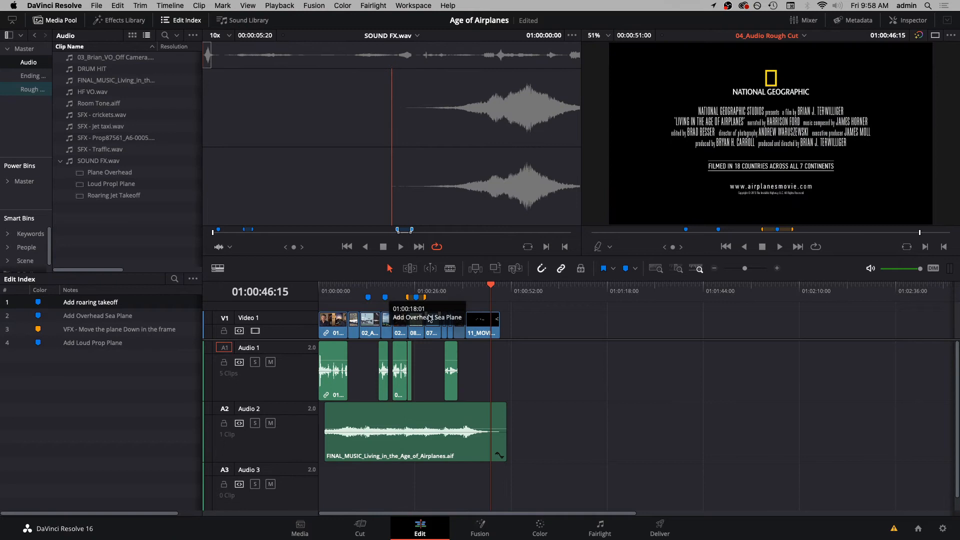
# Step: Fit the whole timeline in view and place the playhead on the "Add Overhead Sea Plane" marker at 01:00:18:01
pyautogui.click(459, 292)
pyautogui.hotkey('shift', 'z')
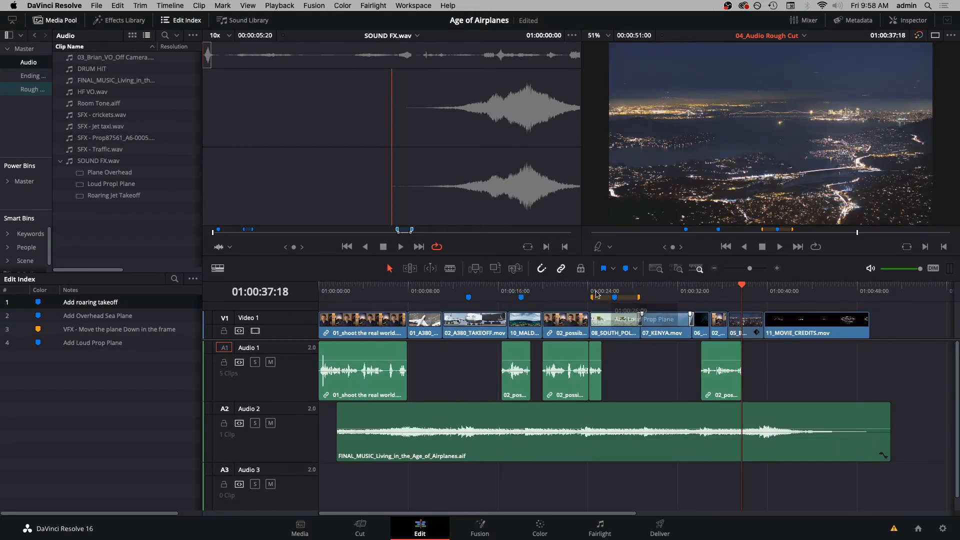
pyautogui.click(520, 291)
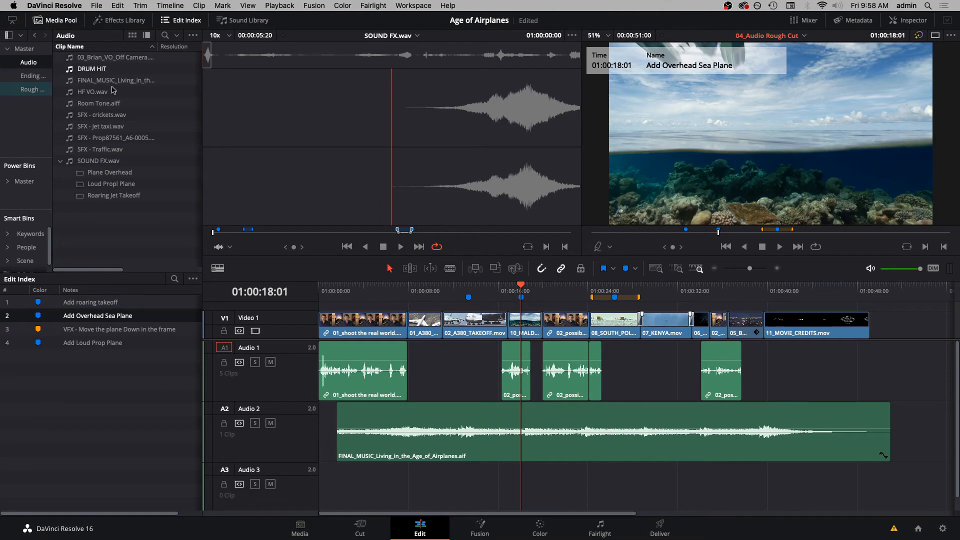
# Step: Show the Audio bin as a list and open the "Plane Overhead" marker of SOUND FX.wav in the source viewer
pyautogui.click(133, 36)
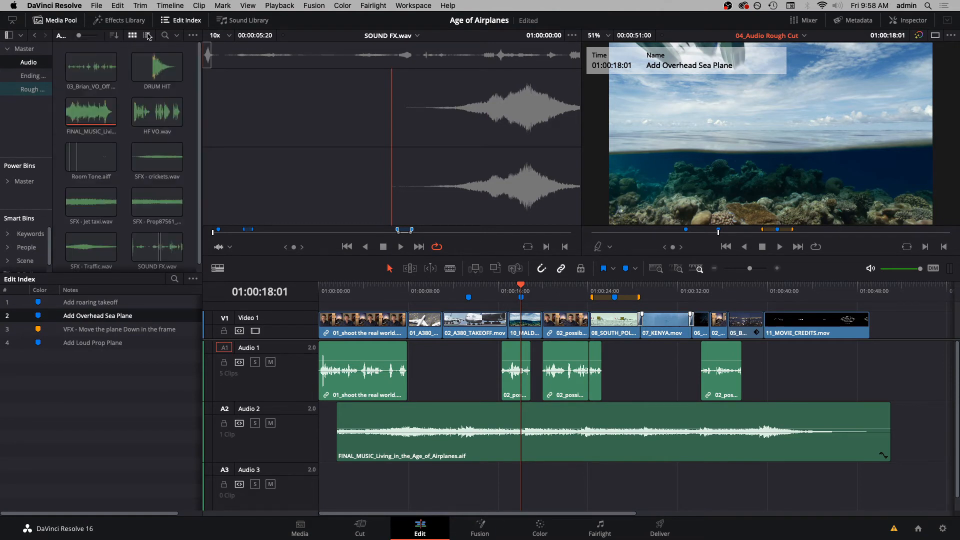
pyautogui.click(147, 36)
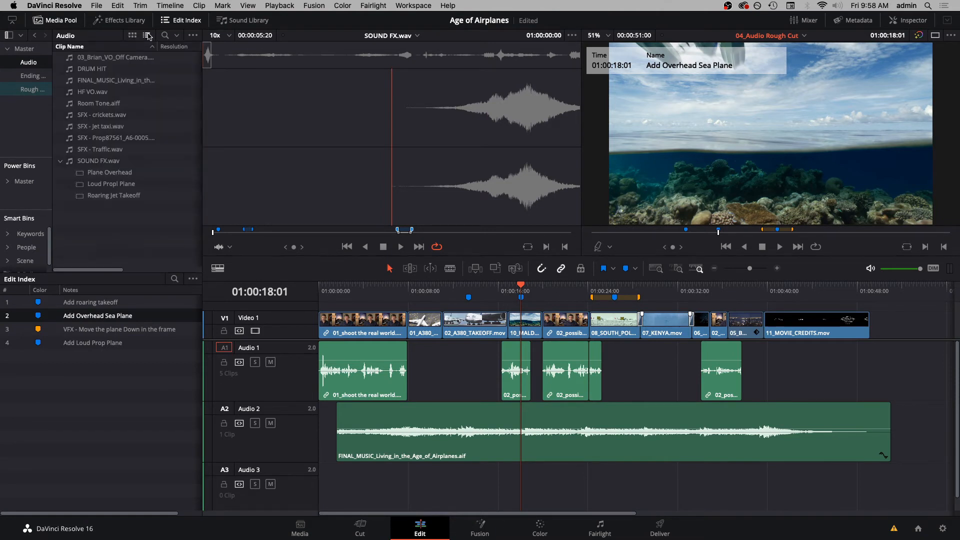
pyautogui.click(60, 162)
pyautogui.click(60, 162)
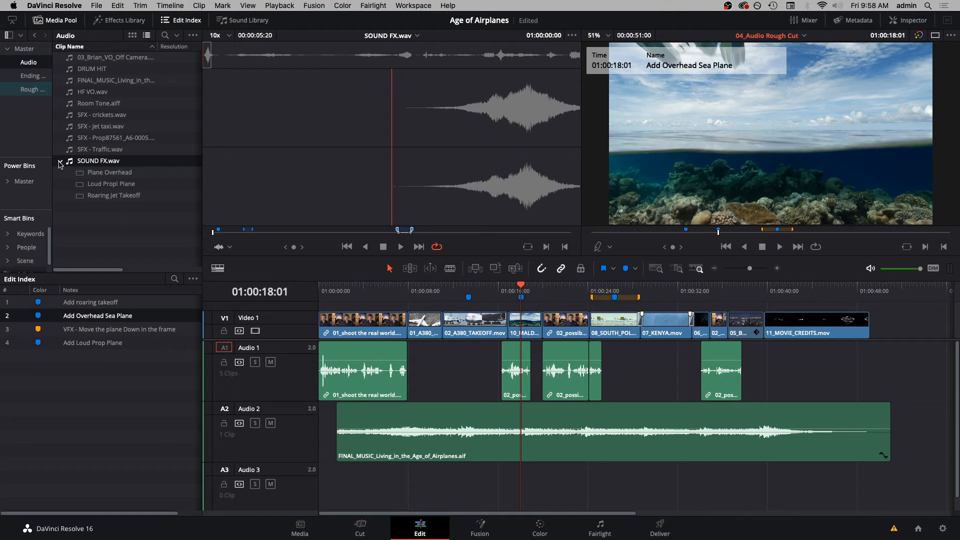
pyautogui.click(104, 174)
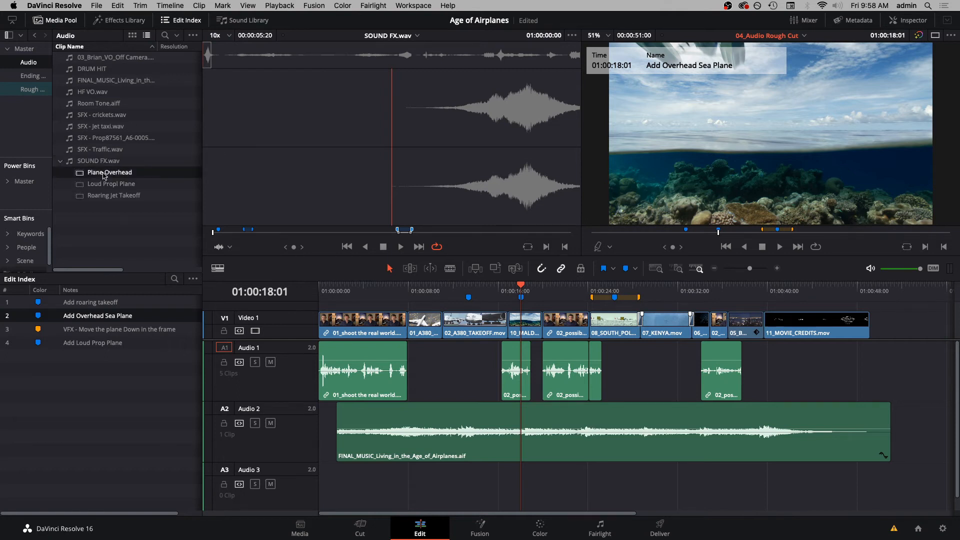
pyautogui.doubleClick(104, 174)
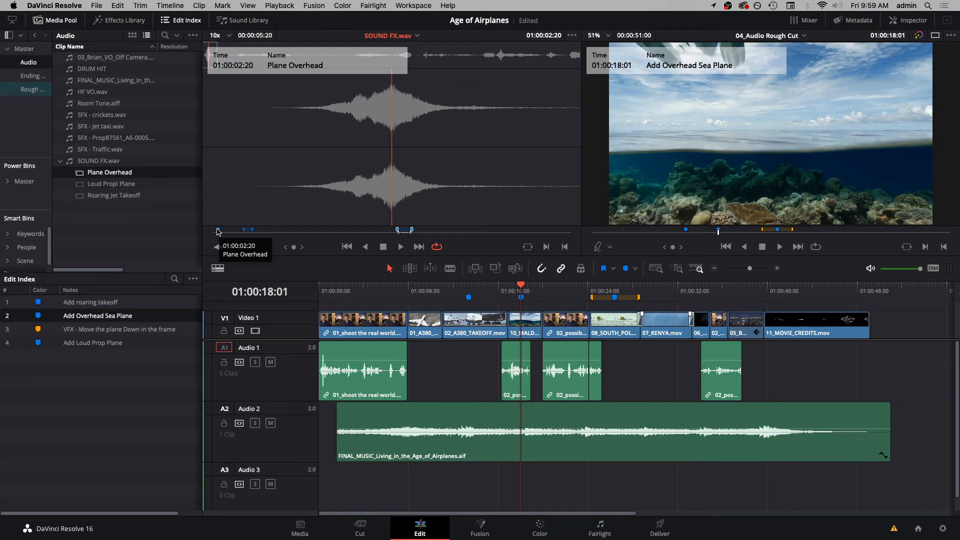
# Step: Enlarge the video area of the timeline and reduce the height of the Audio 2 track
pyautogui.moveTo(300, 340); pyautogui.dragTo(299, 362)
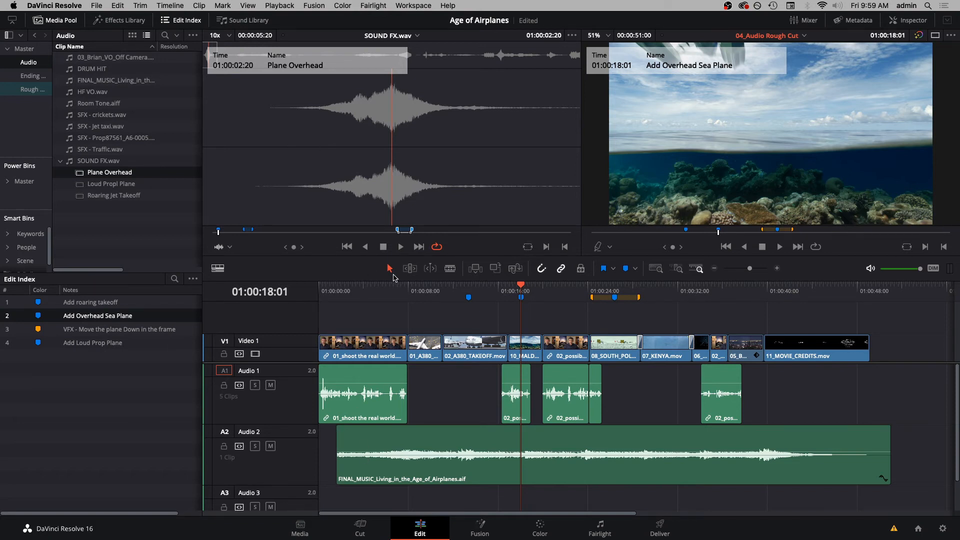
pyautogui.moveTo(295, 484); pyautogui.dragTo(295, 467)
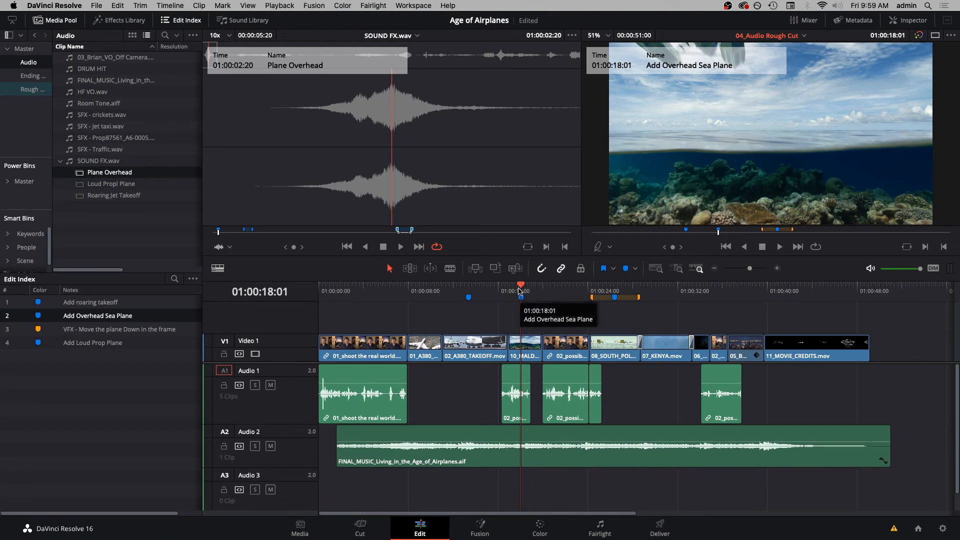
# Step: Step frame by frame around the "Add Overhead Sea Plane" marker to examine when the plane passes overhead
pyautogui.press('Right')
pyautogui.press('Right')
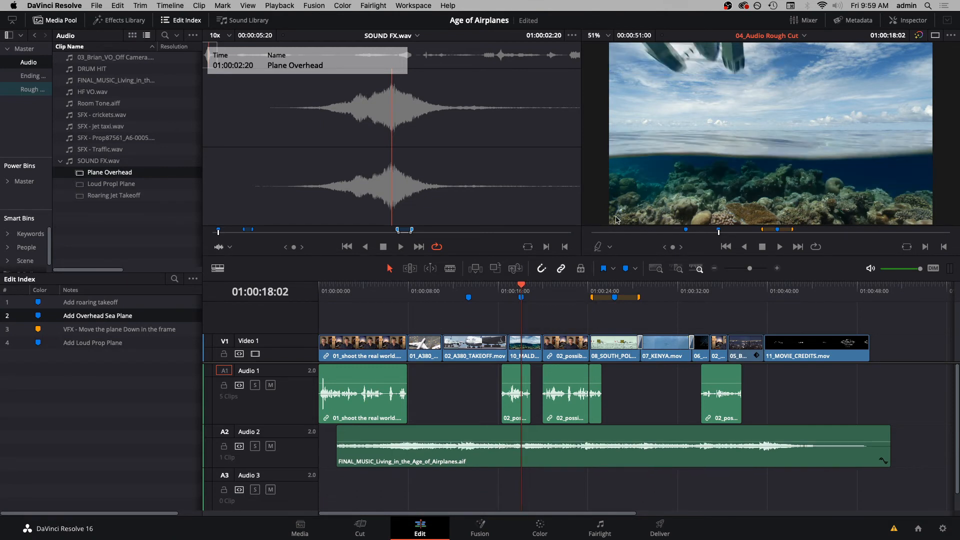
pyautogui.press('Left')
pyautogui.press('Left')
pyautogui.press('Left')
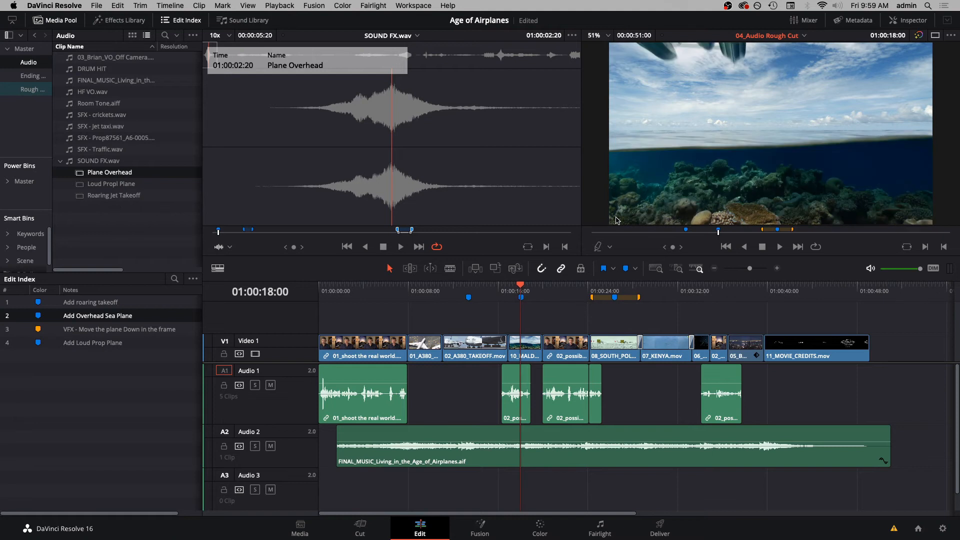
# Step: Compare the frames around the "Plane Overhead" source marker and the sea plane shot, keeping the timeline playhead at 01:00:18:00
pyautogui.press('Left')
pyautogui.press('Right')
pyautogui.click(229, 198)
pyautogui.press('Left')
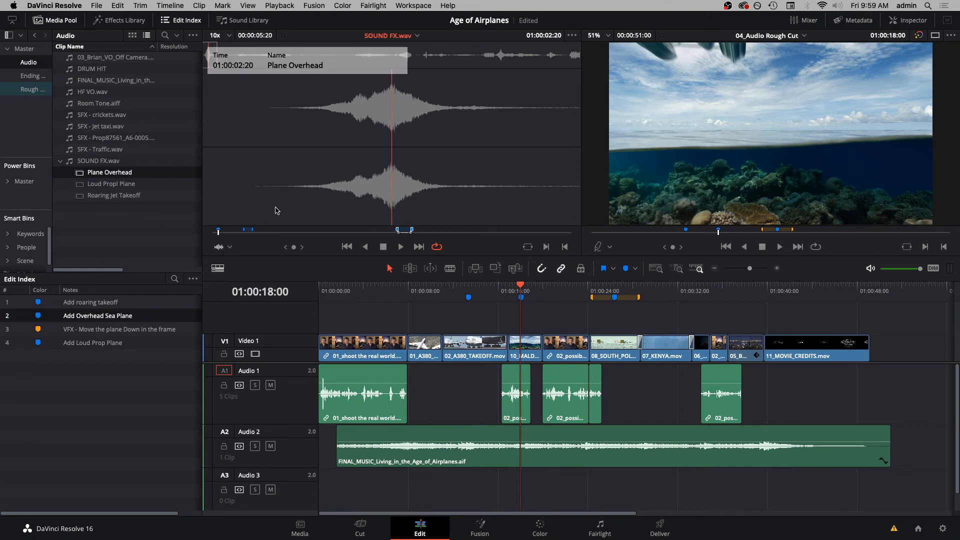
pyautogui.press('Right')
pyautogui.click(522, 292)
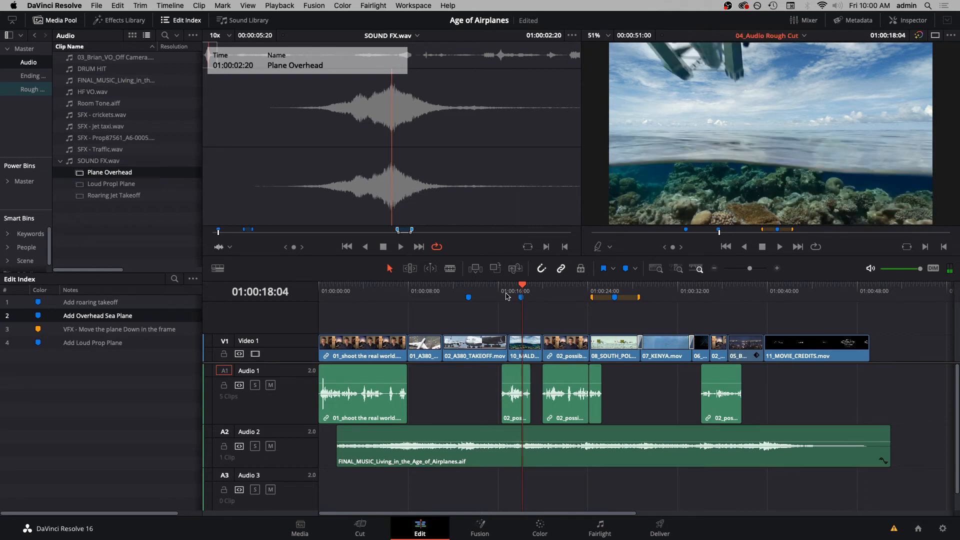
pyautogui.press('Left')
pyautogui.press('Left')
pyautogui.press('Left')
pyautogui.press('Left')
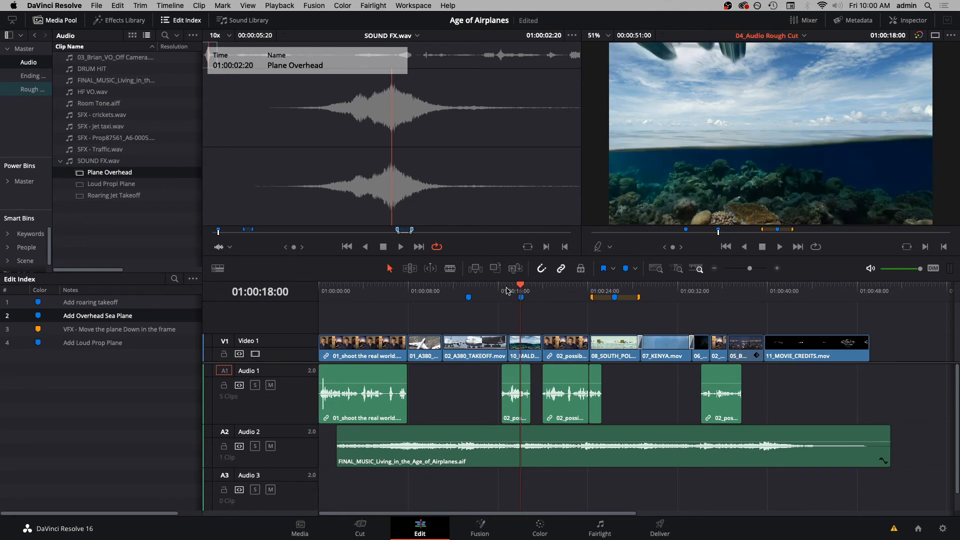
# Step: Target Audio 3 and replace-edit the "Plane Overhead" sound over the marked range of the 10_MALDIVES clip, aligned at the playhead
pyautogui.click(224, 477)
pyautogui.press('x')
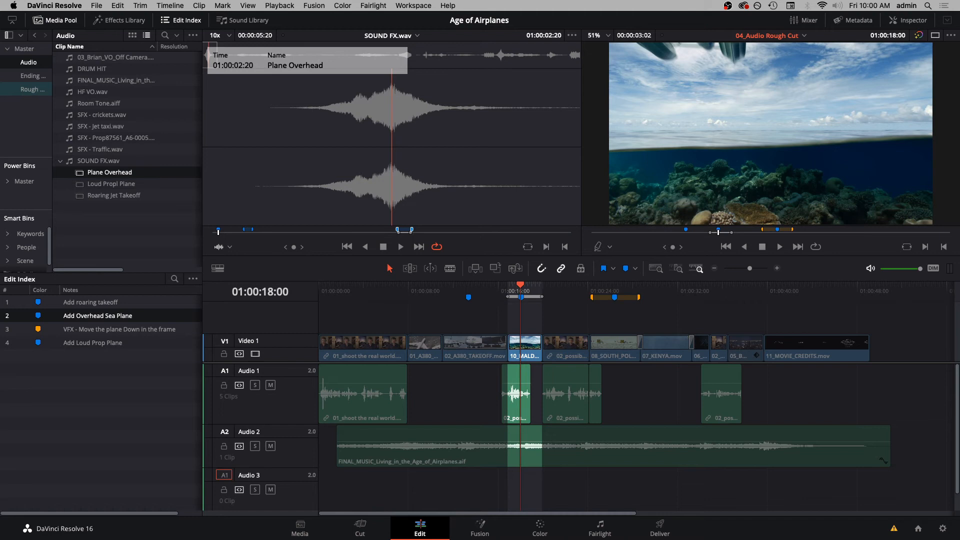
pyautogui.click(514, 270)
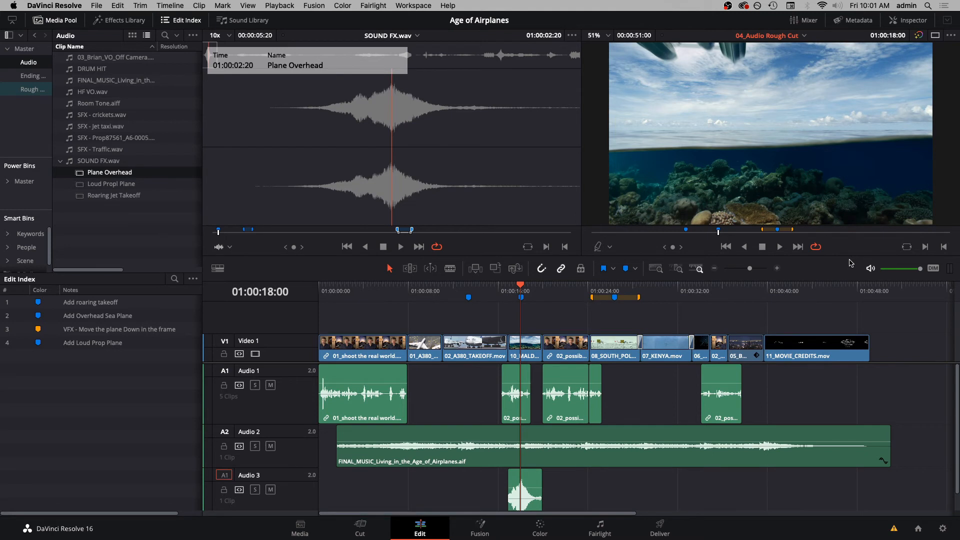
pyautogui.press('/')
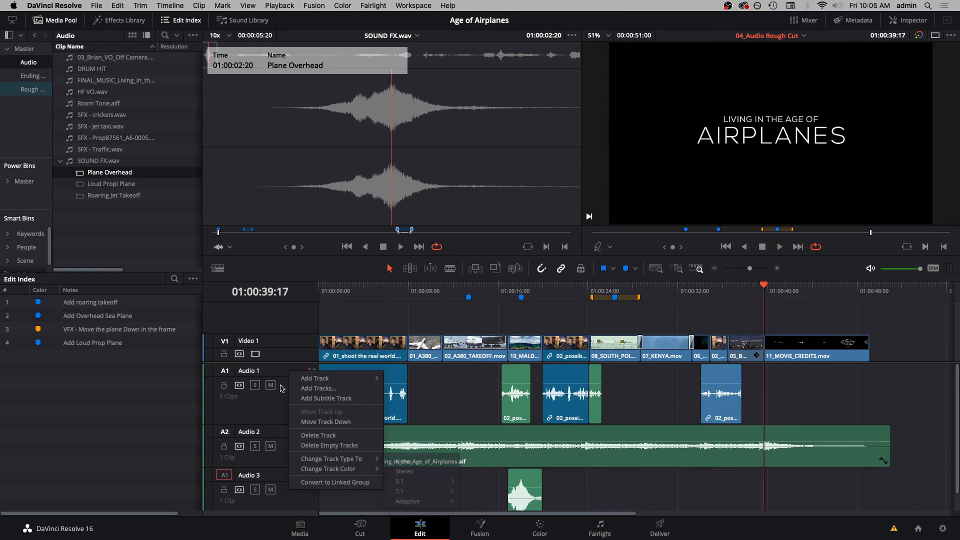
# Step: Color-code the audio tracks: Audio 1 in Navy, Audio 2 in Orange and Audio 3 in Lime
pyautogui.moveTo(368, 467)
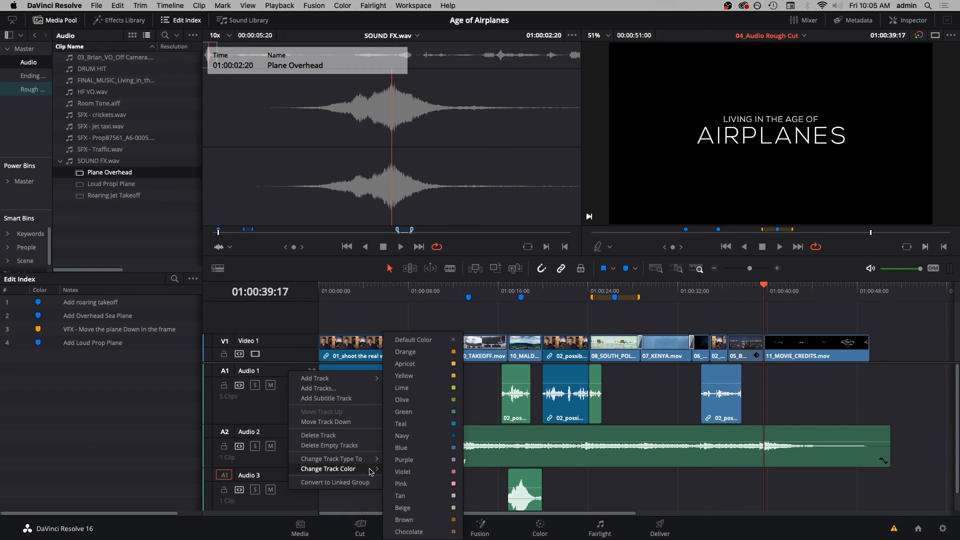
pyautogui.click(419, 443)
pyautogui.rightClick(296, 318)
pyautogui.moveTo(355, 416)
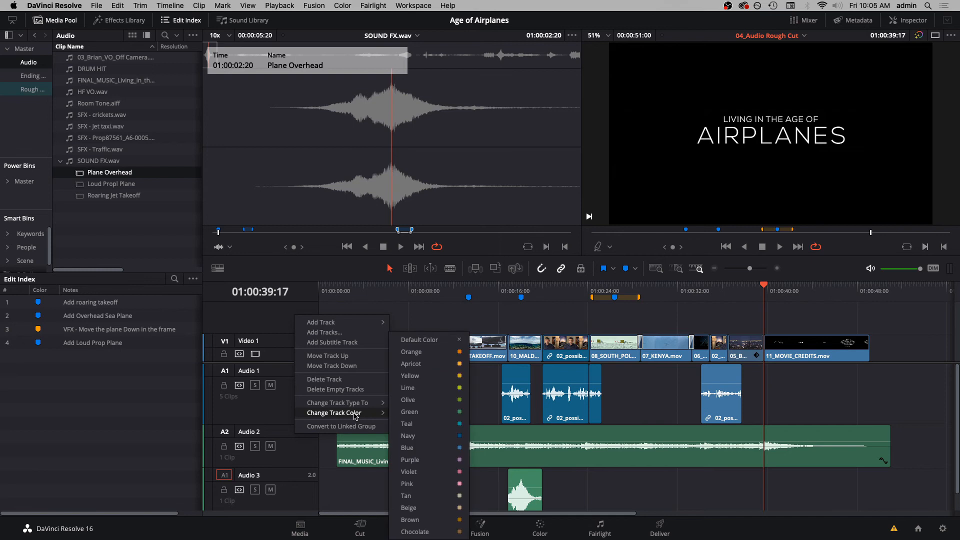
pyautogui.click(436, 352)
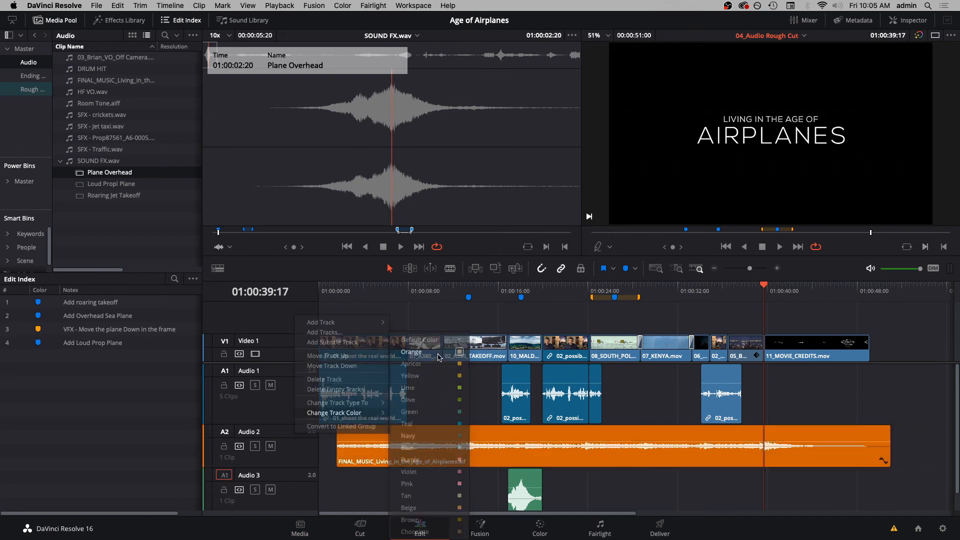
pyautogui.rightClick(287, 479)
pyautogui.moveTo(350, 455)
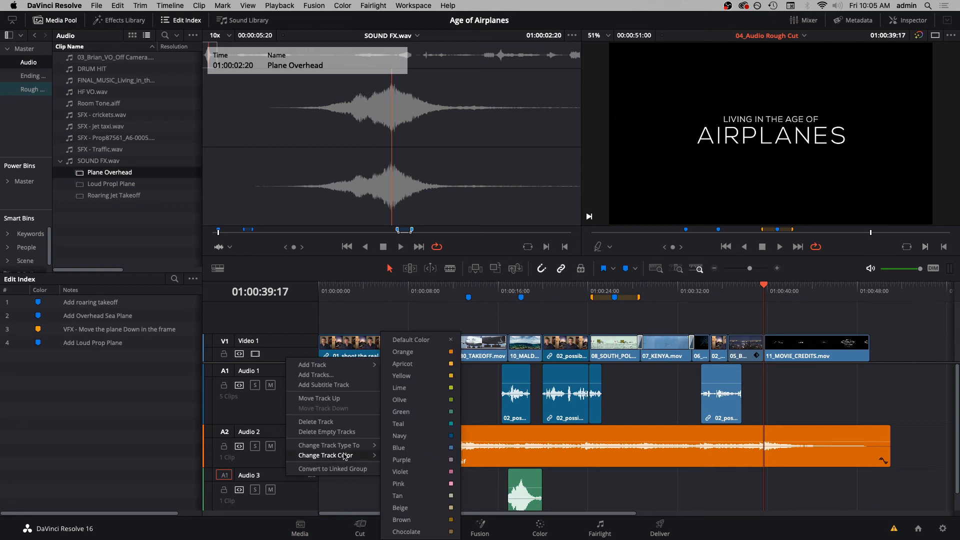
pyautogui.click(436, 392)
pyautogui.click(437, 392)
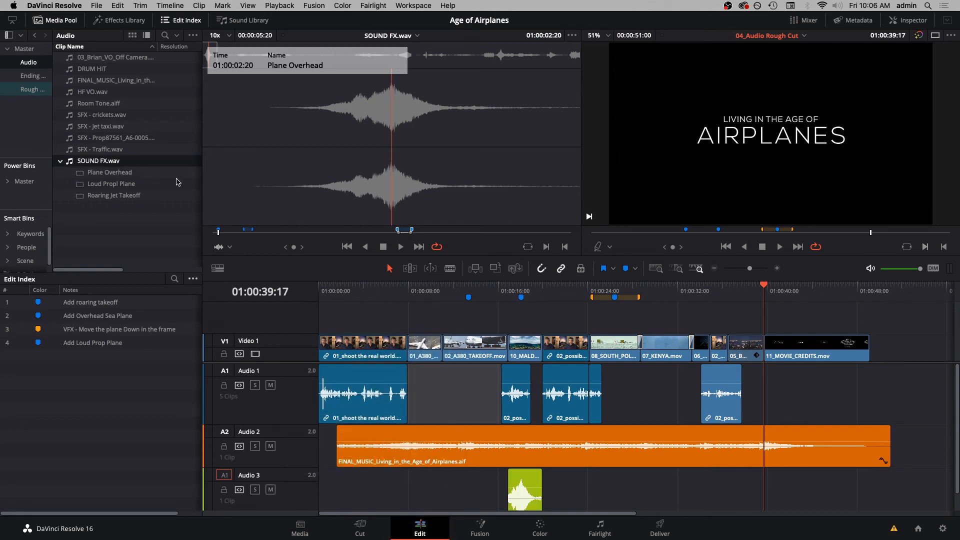
# Step: Place the "Loud Propl Plane" range of SOUND FX.wav on Audio 3, starting under the beginning of the 08_SOUTH_POLE clip
pyautogui.click(93, 184)
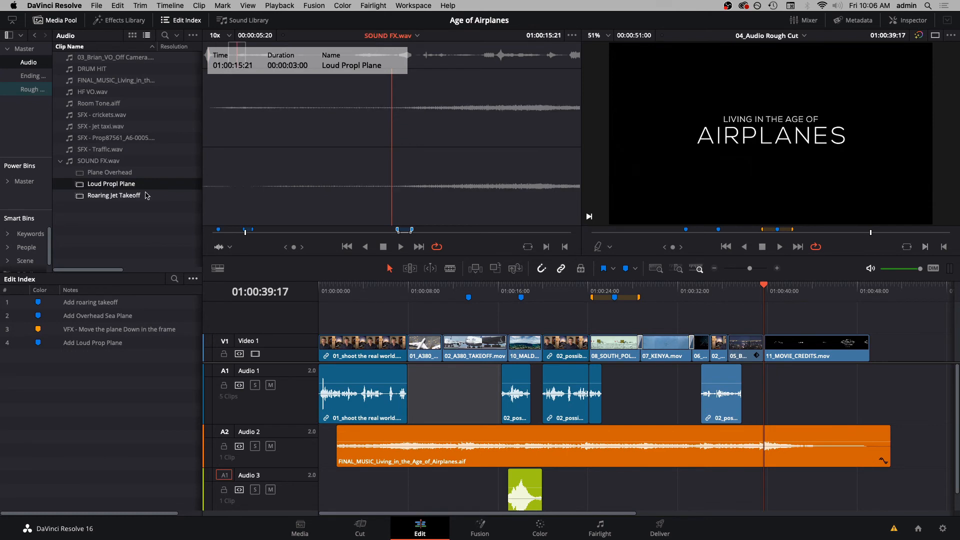
pyautogui.click(614, 288)
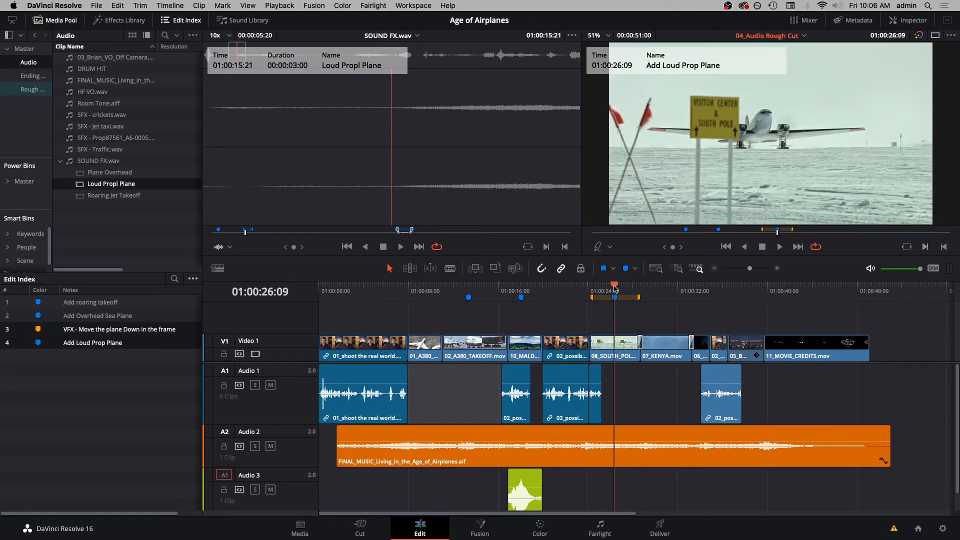
pyautogui.moveTo(423, 162)
pyautogui.mouseDown()
pyautogui.moveTo(613, 493)
pyautogui.moveTo(591, 496)
pyautogui.mouseUp()
# Step: Place the "Roaring Jet Takeoff" range of SOUND FX.wav on Audio 3, starting under the beginning of the 02_A380_TAKEOFF clip
pyautogui.click(106, 196)
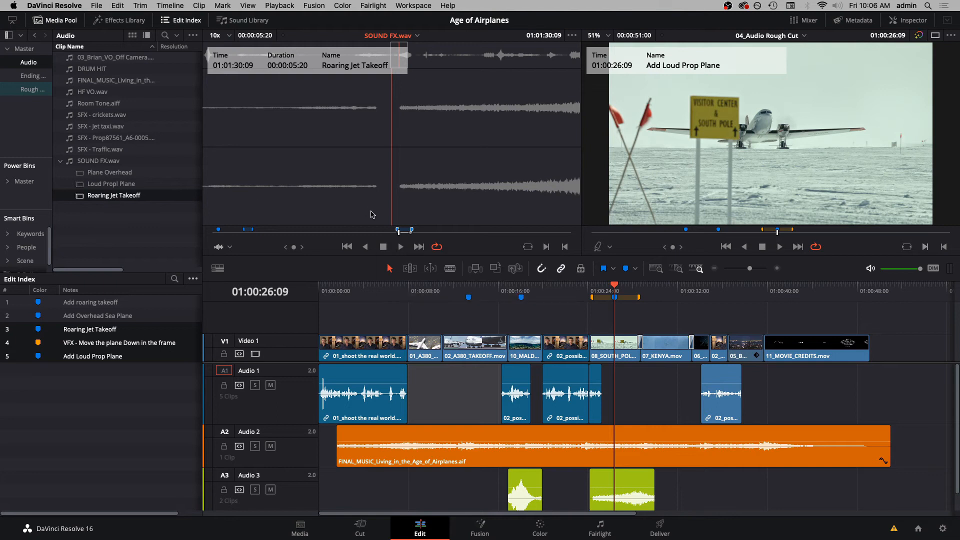
pyautogui.click(469, 296)
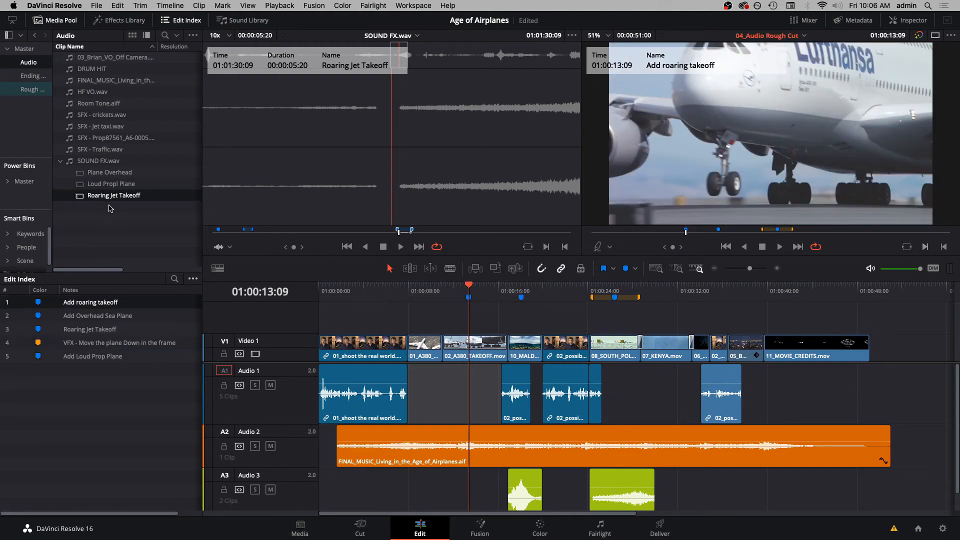
pyautogui.moveTo(98, 199); pyautogui.dragTo(444, 492)
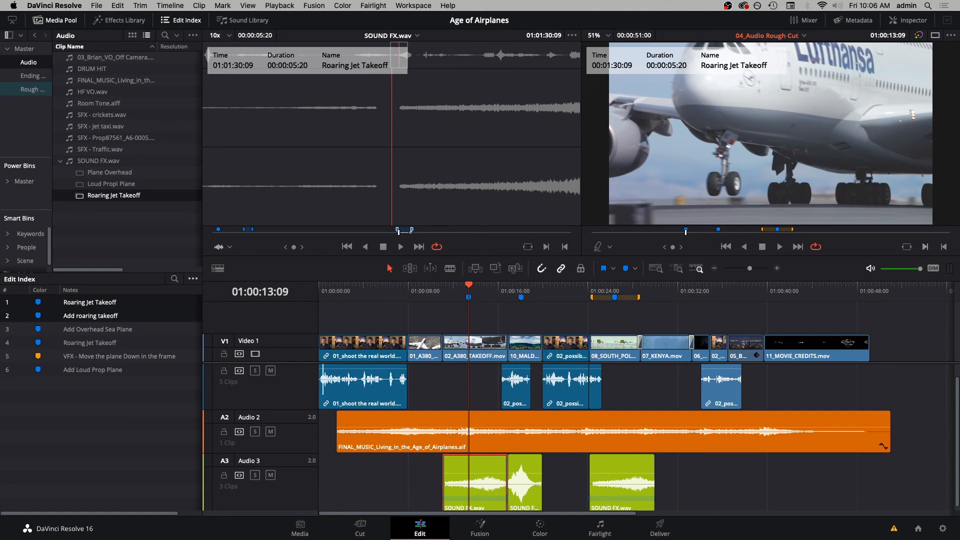
# Step: Link the 02_A380_TAKEOFF video clip with the jet takeoff sound effect below it on Audio 3
pyautogui.click(477, 351)
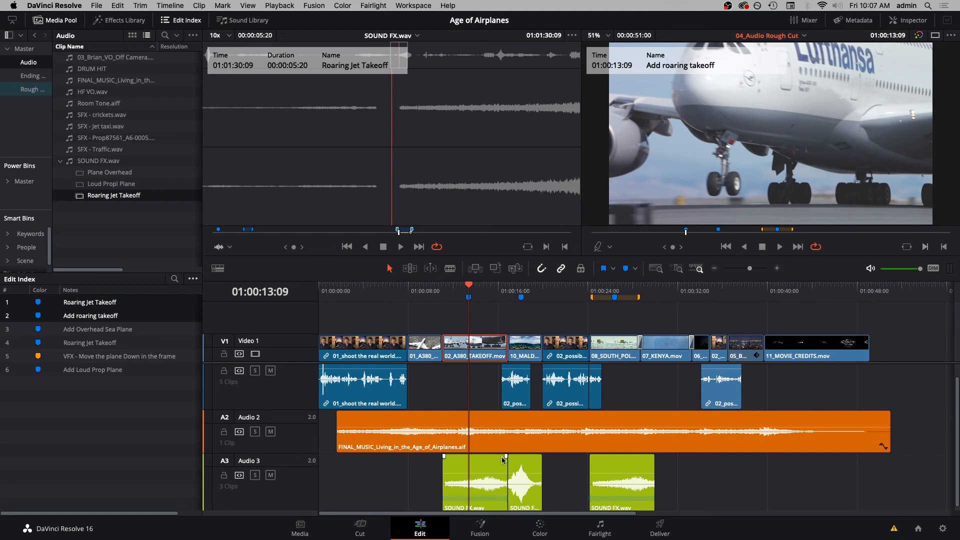
pyautogui.click(486, 460)
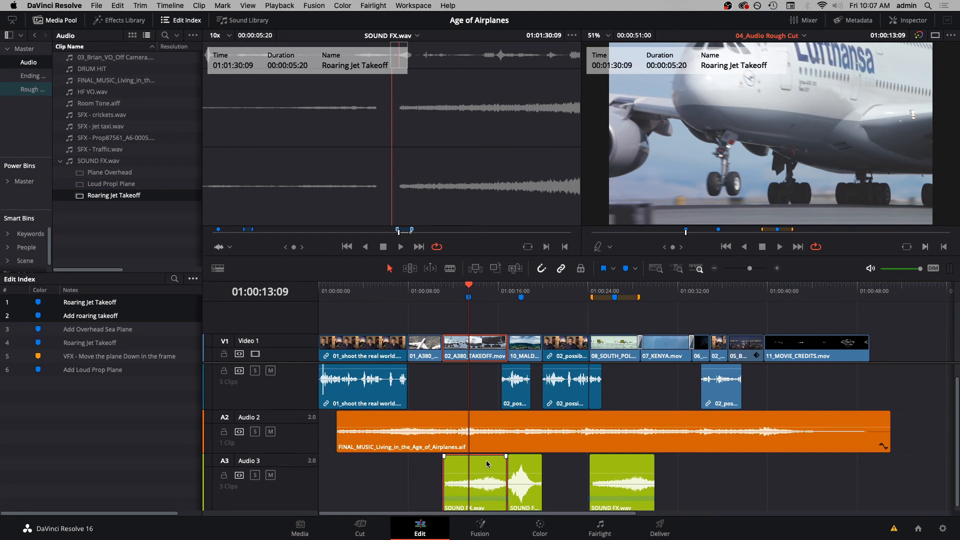
pyautogui.rightClick(486, 460)
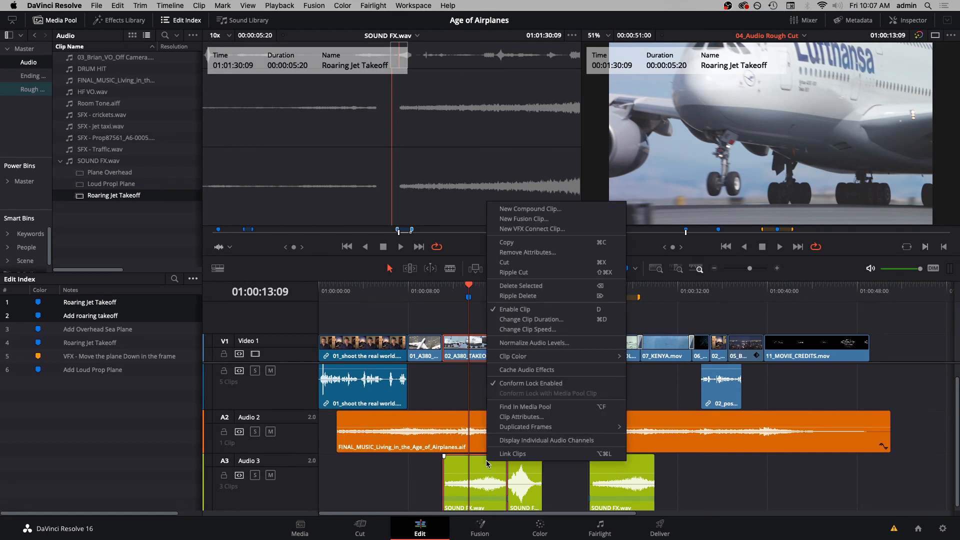
pyautogui.click(520, 454)
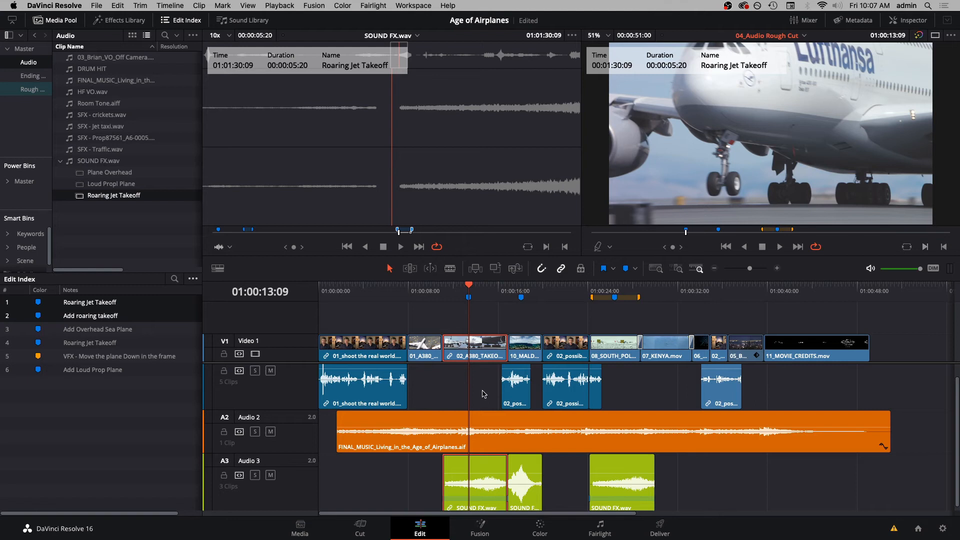
# Step: Link the 10_MALDIVES video clip with the overhead plane sound effect on Audio 3
pyautogui.click(524, 352)
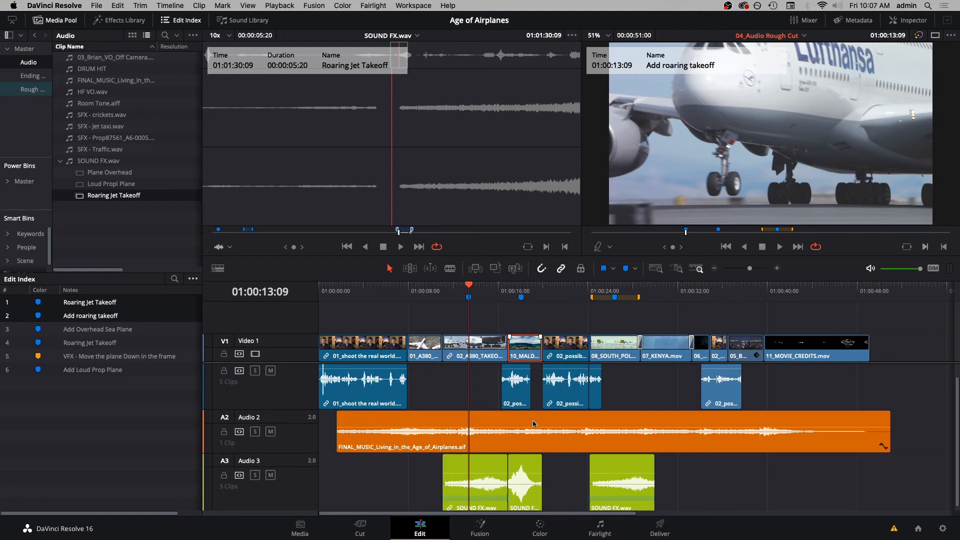
pyautogui.keyDown('super'); pyautogui.click(533, 465); pyautogui.keyUp('super')
pyautogui.rightClick(533, 465)
pyautogui.click(583, 457)
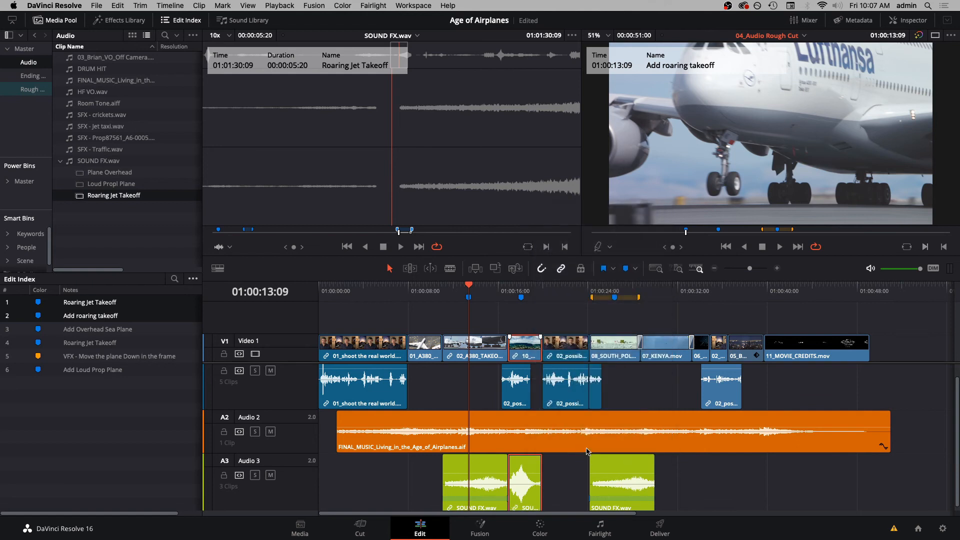
# Step: Link the 08_SOUTH_POLE video clip with the propeller plane sound effect on Audio 3
pyautogui.click(622, 351)
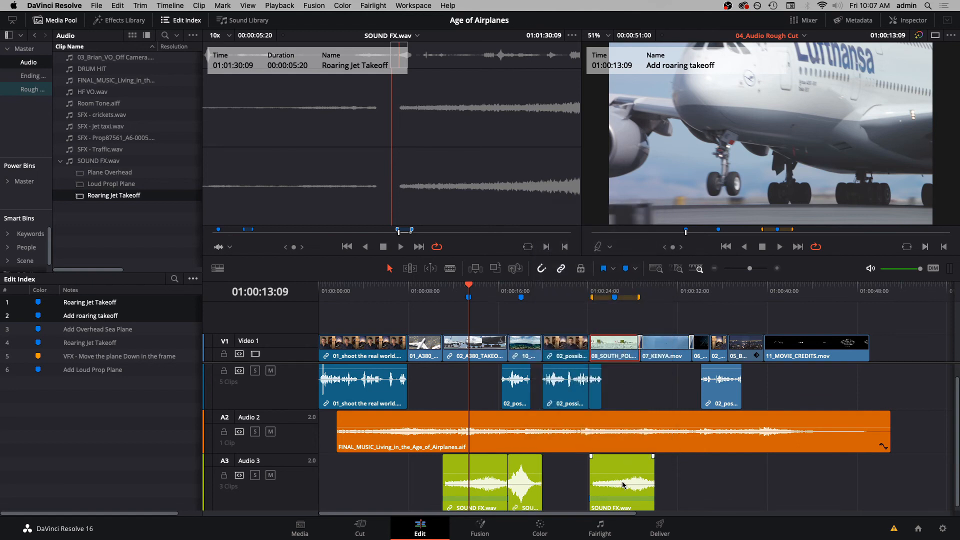
pyautogui.keyDown('super'); pyautogui.click(614, 465); pyautogui.keyUp('super')
pyautogui.rightClick(614, 462)
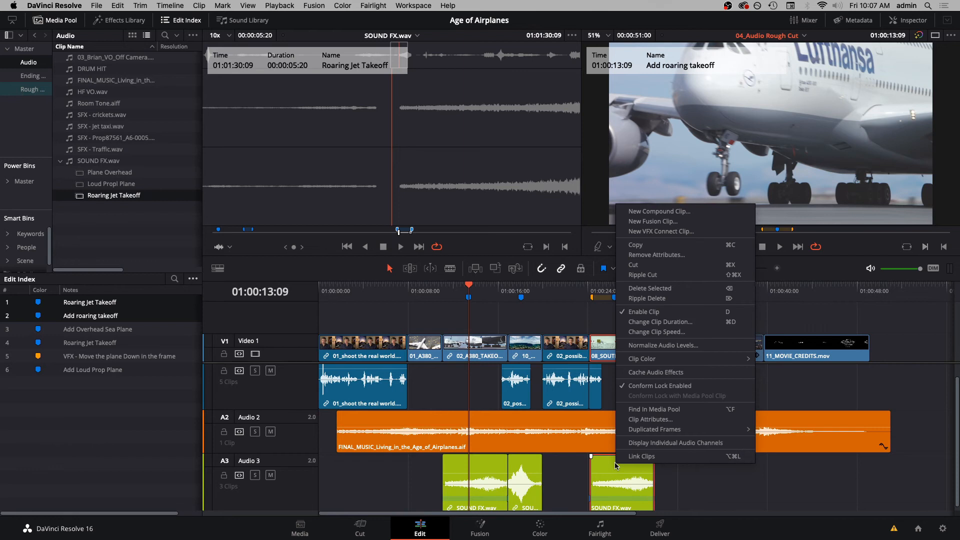
pyautogui.click(641, 457)
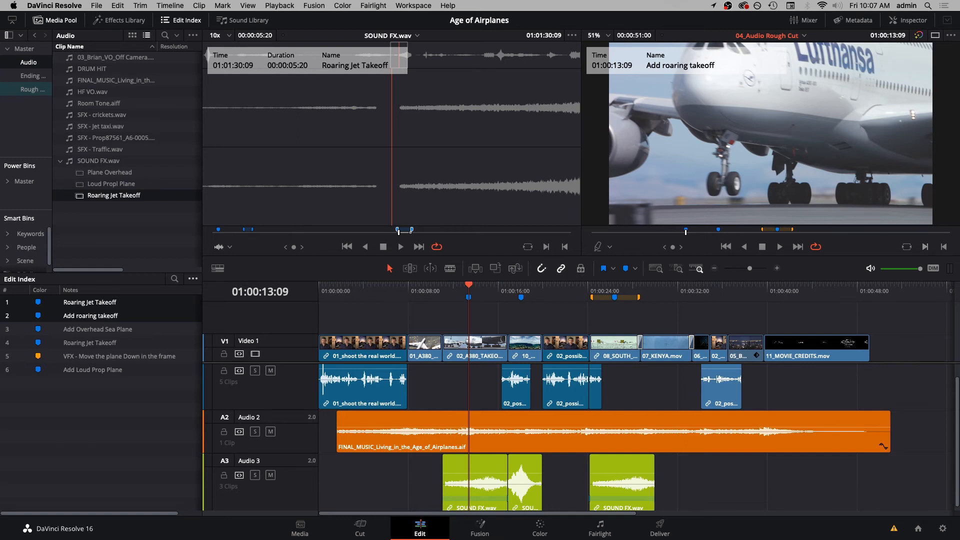
# Step: Try selecting the 02_A380_TAKEOFF video and its sound separately with Linked Selection off, and turn Linked Selection back on
pyautogui.click(488, 355)
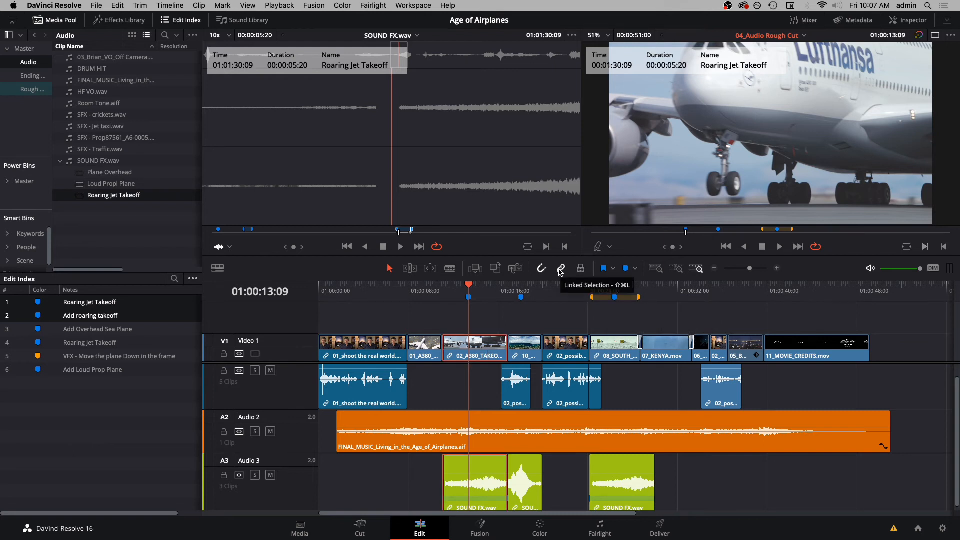
pyautogui.click(560, 269)
pyautogui.click(476, 357)
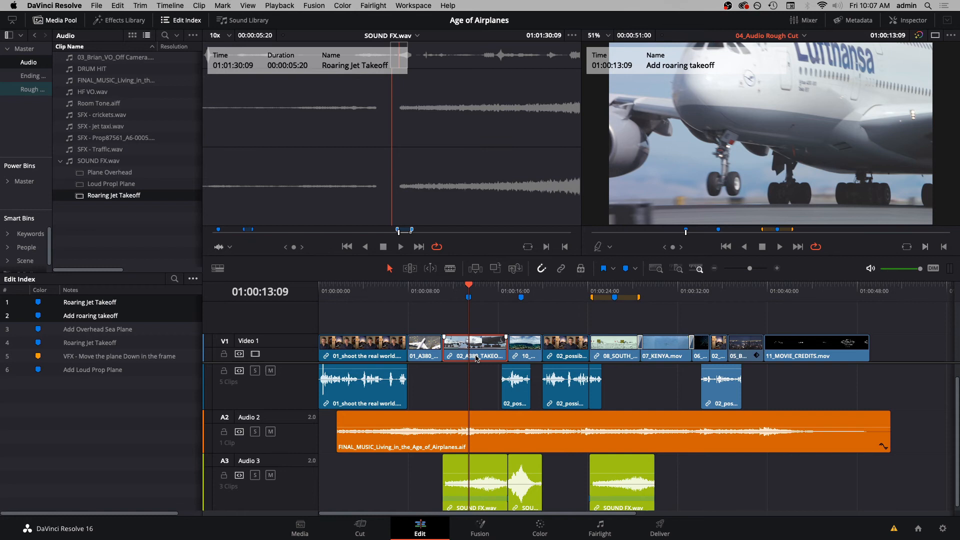
pyautogui.keyDown('super'); pyautogui.click(486, 470); pyautogui.keyUp('super')
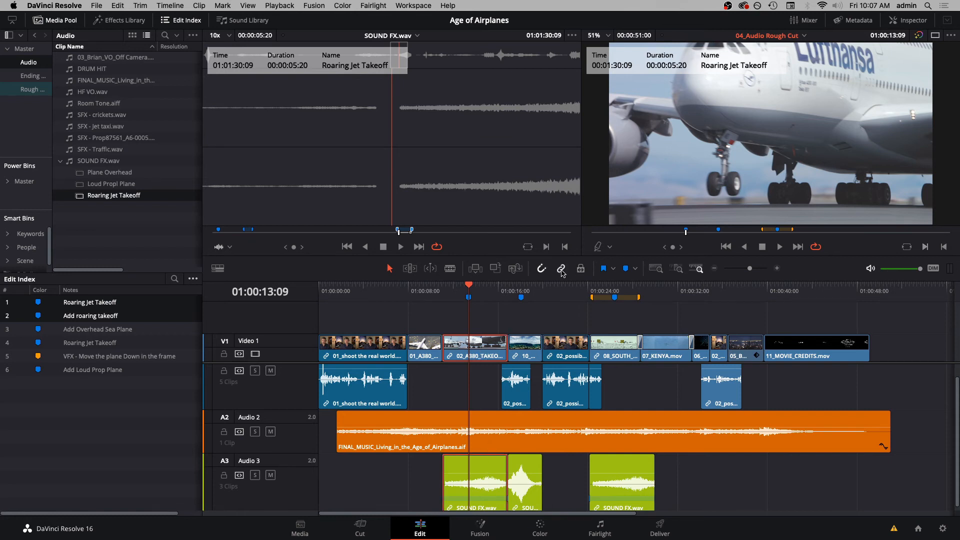
pyautogui.click(545, 325)
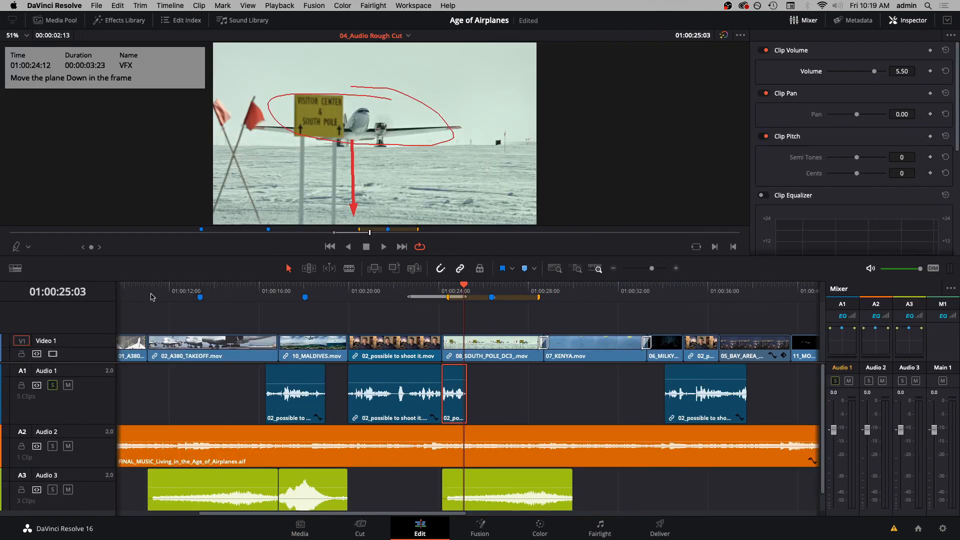
# Step: Close the Inspector and lower the volume of the jet takeoff sound effect on Audio 3
pyautogui.scroll(-3, 104, 363)
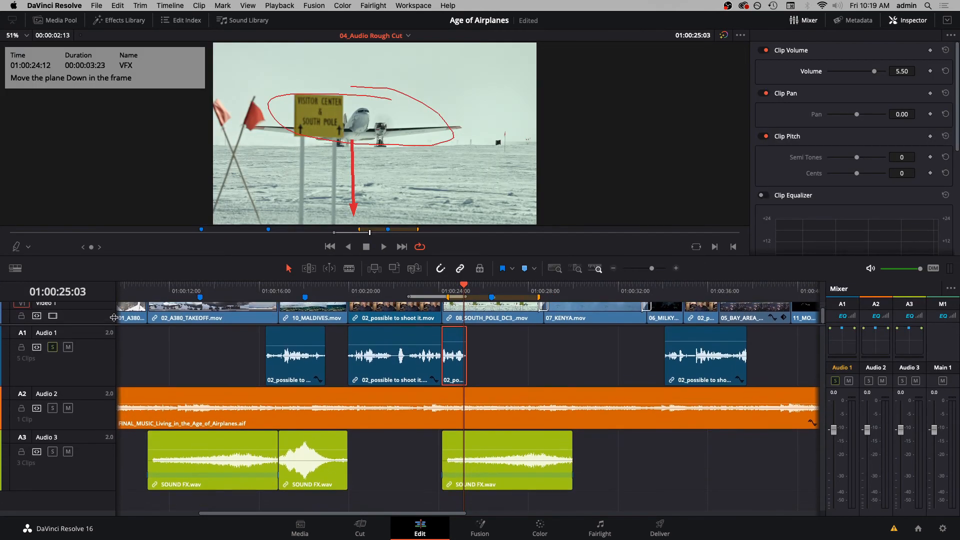
pyautogui.click(182, 289)
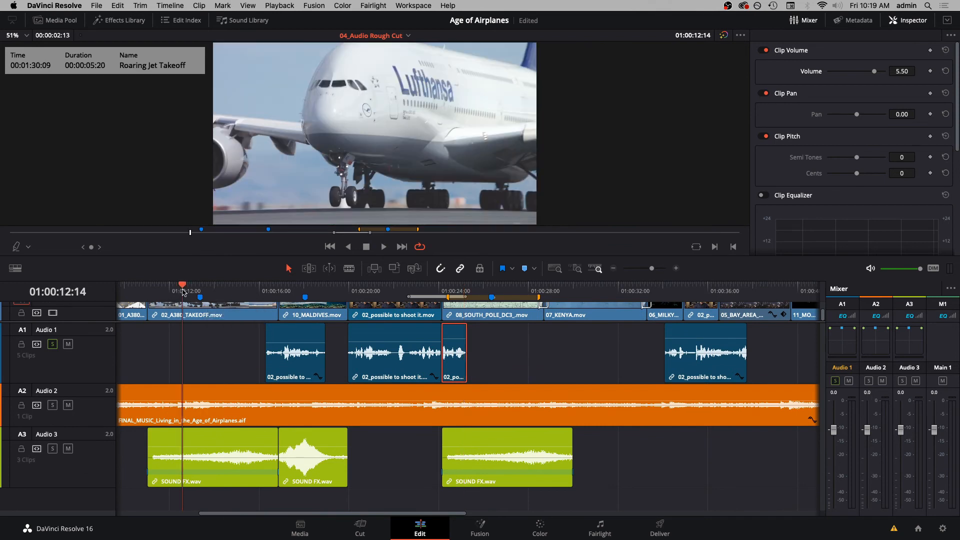
pyautogui.click(894, 20)
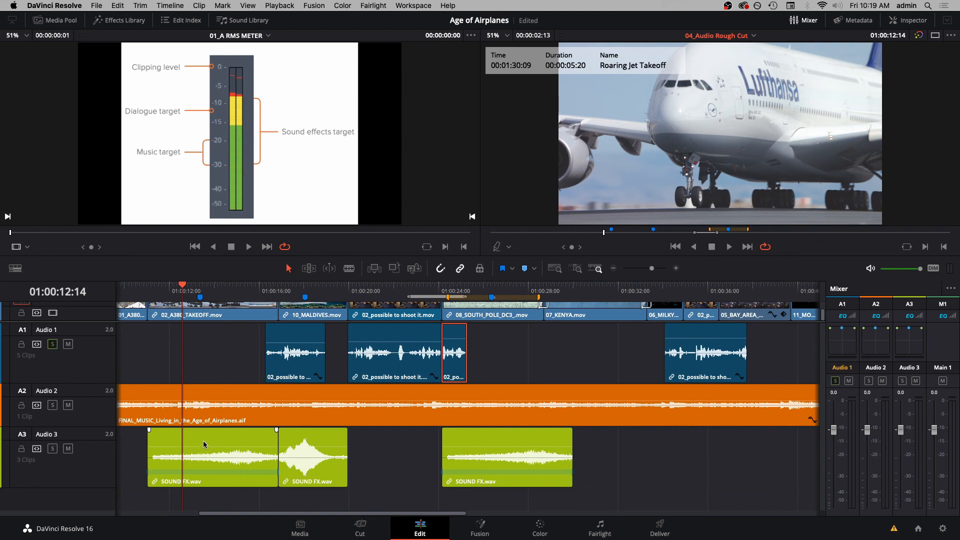
pyautogui.moveTo(209, 445); pyautogui.dragTo(211, 454)
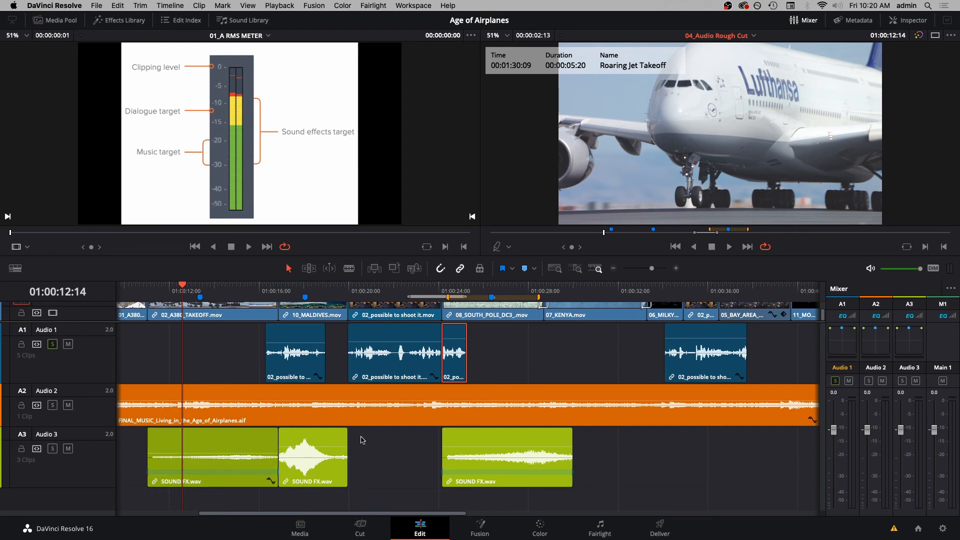
# Step: Copy the jet takeoff sound effect on Audio 3 and paste only its audio attributes onto the other two sound effects
pyautogui.click(208, 456)
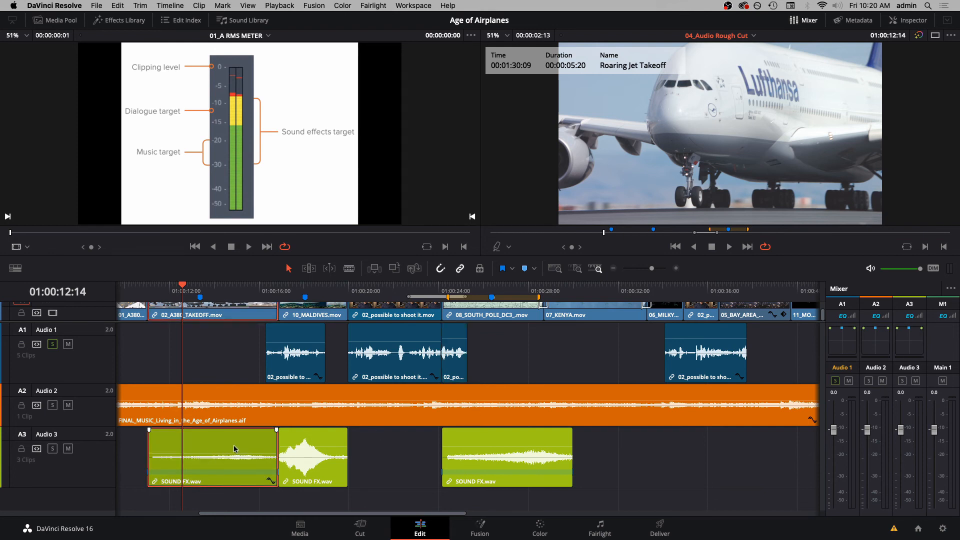
pyautogui.rightClick(234, 448)
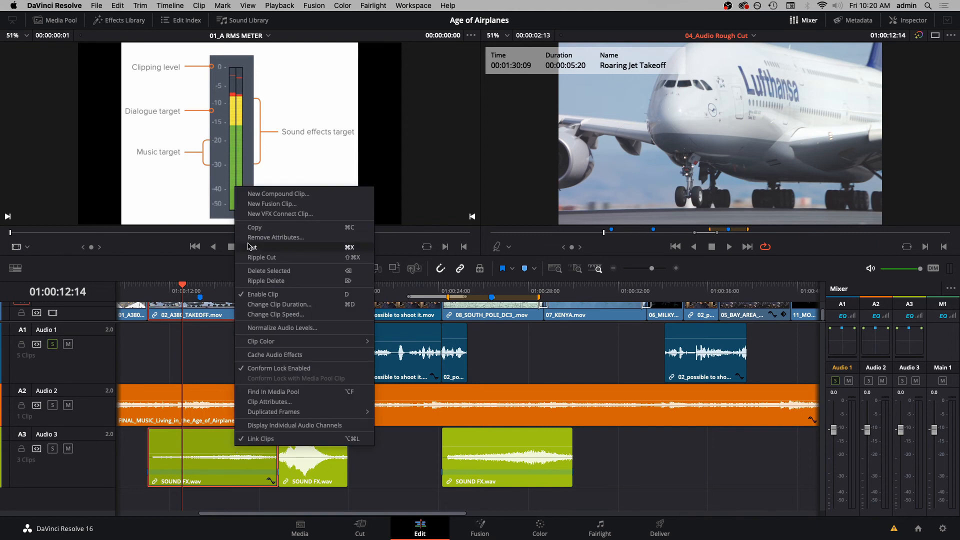
pyautogui.click(262, 231)
pyautogui.click(656, 462)
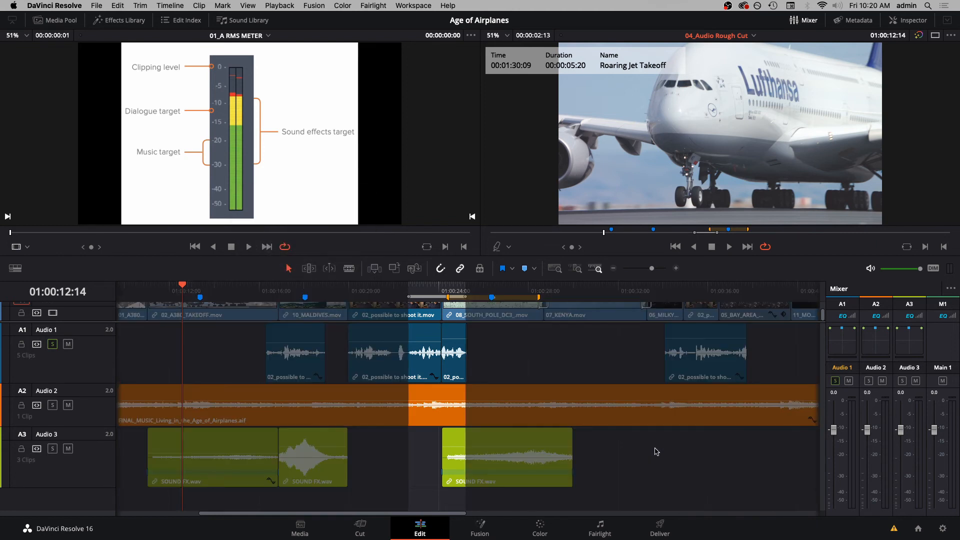
pyautogui.moveTo(656, 449); pyautogui.dragTo(331, 465)
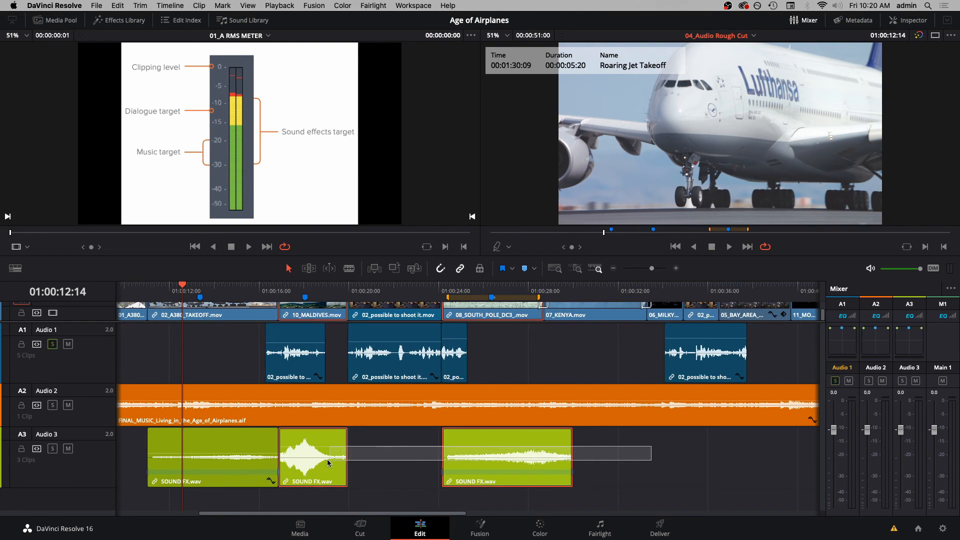
pyautogui.rightClick(320, 441)
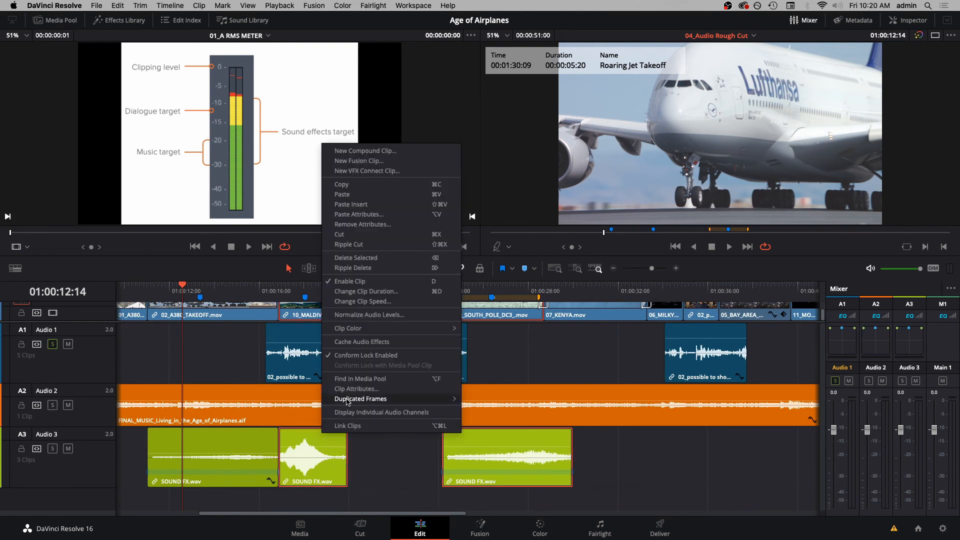
pyautogui.click(393, 215)
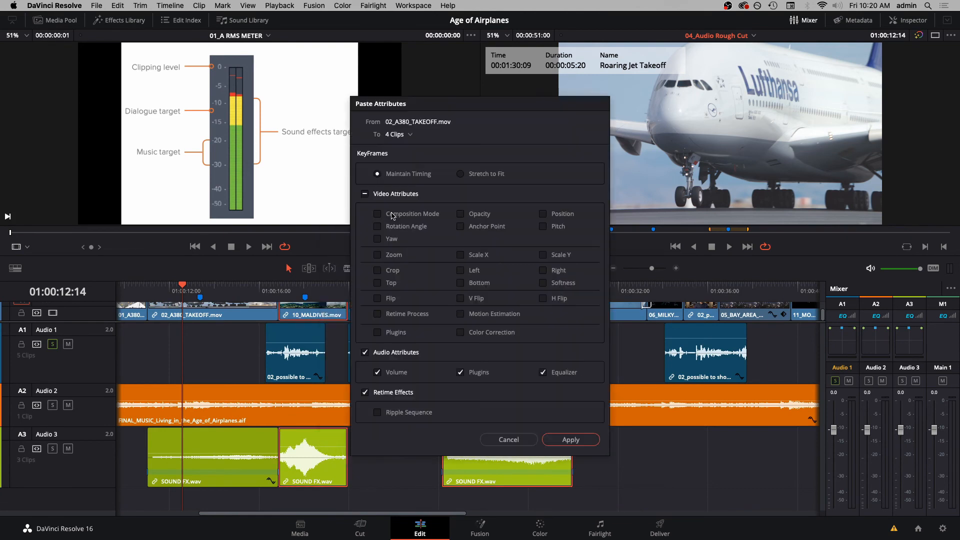
pyautogui.click(365, 194)
pyautogui.click(568, 439)
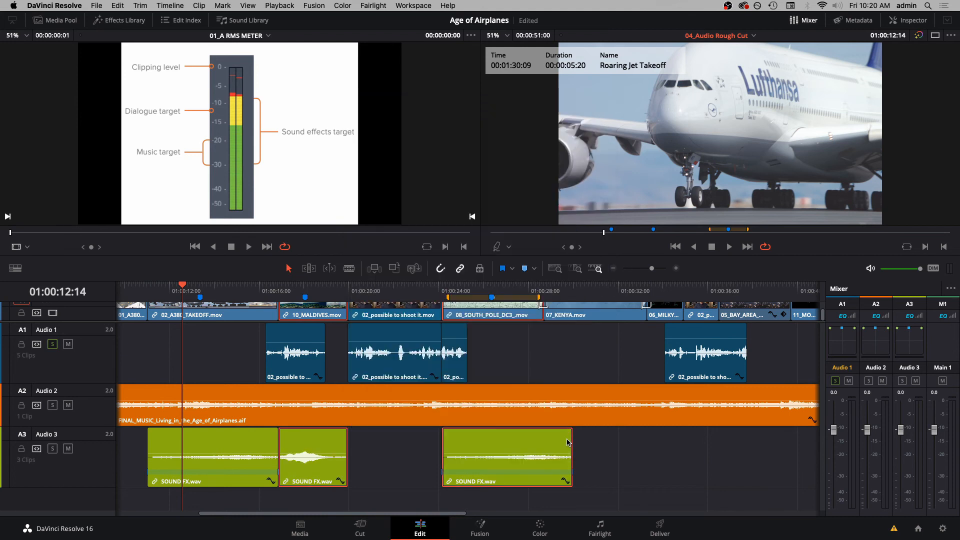
# Step: Turn off solo on Audio 1, solo the music on Audio 2, and play the timeline to hear its level
pyautogui.click(52, 344)
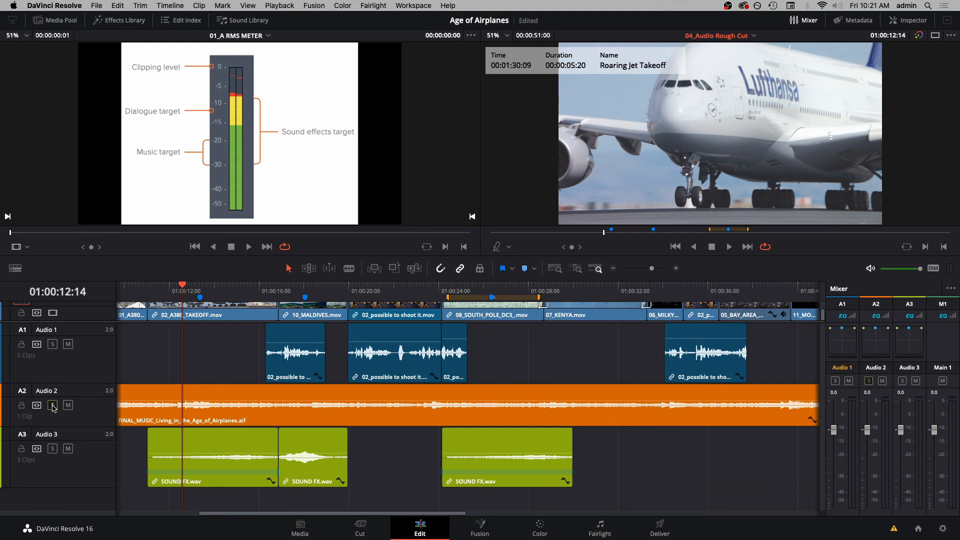
pyautogui.click(52, 405)
pyautogui.press('space')
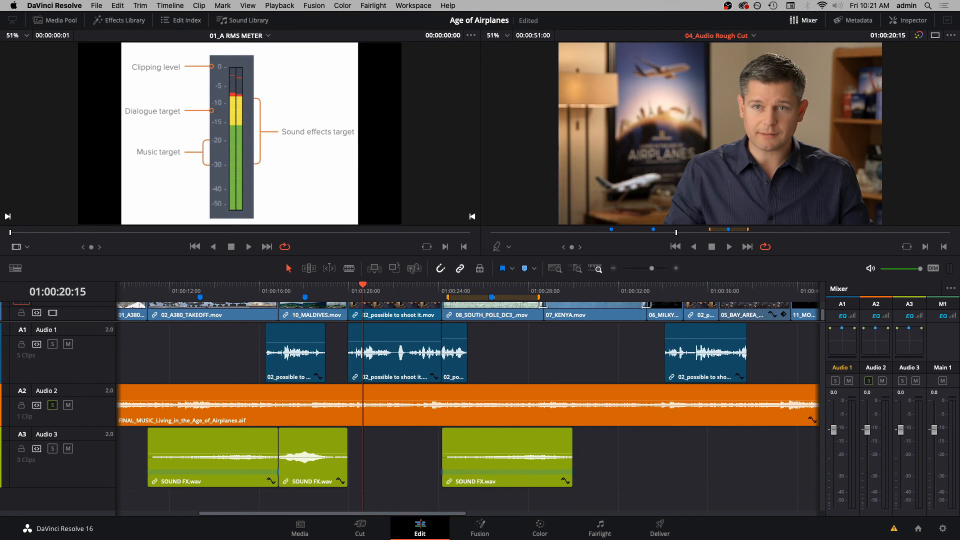
# Step: Lower the music clip's volume on Audio 2 to about -20 dB and play it back to check its level
pyautogui.moveTo(348, 400); pyautogui.dragTo(348, 403)
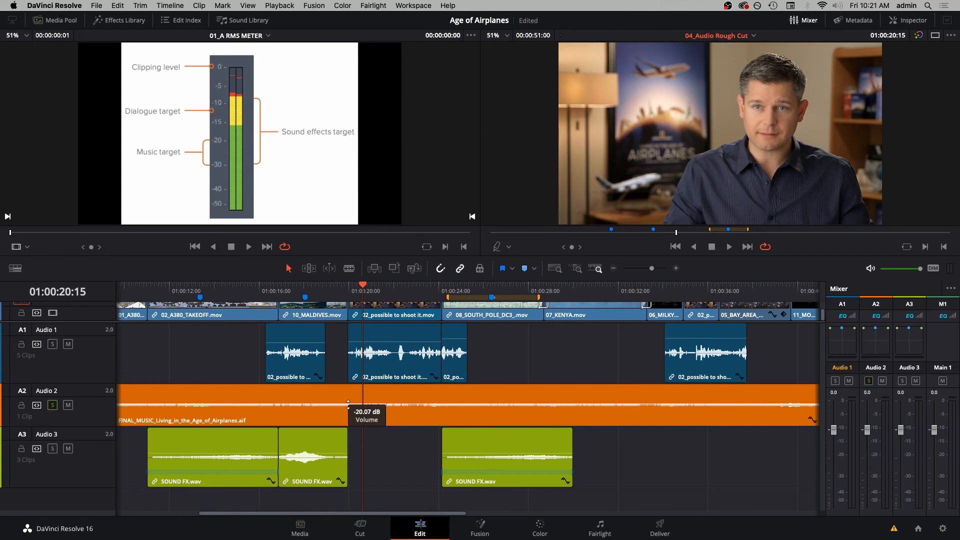
pyautogui.moveTo(348, 404); pyautogui.dragTo(348, 404)
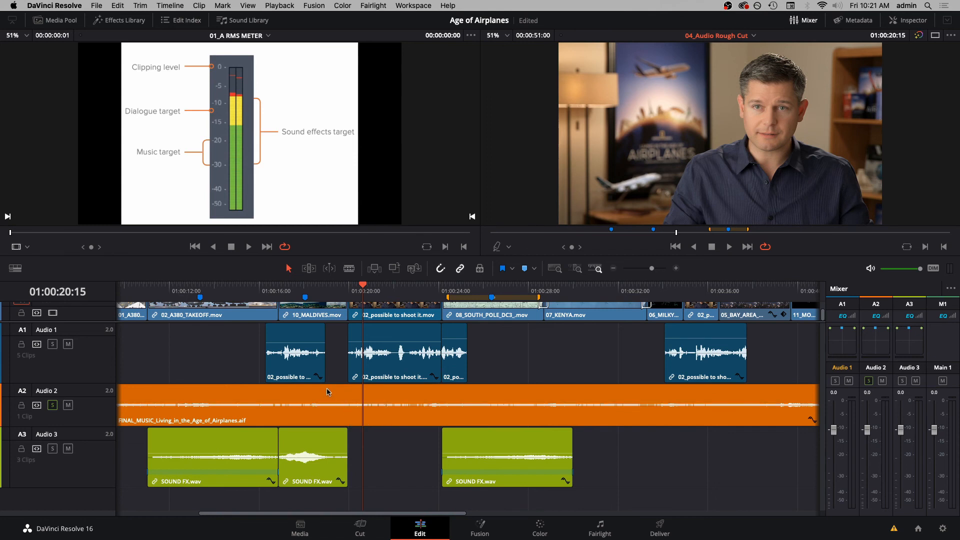
pyautogui.press('space')
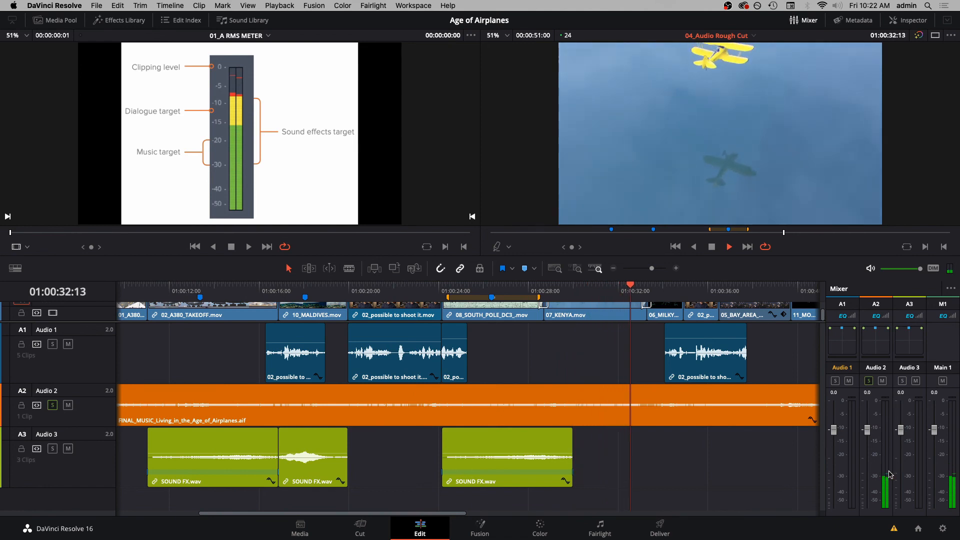
pyautogui.press('space')
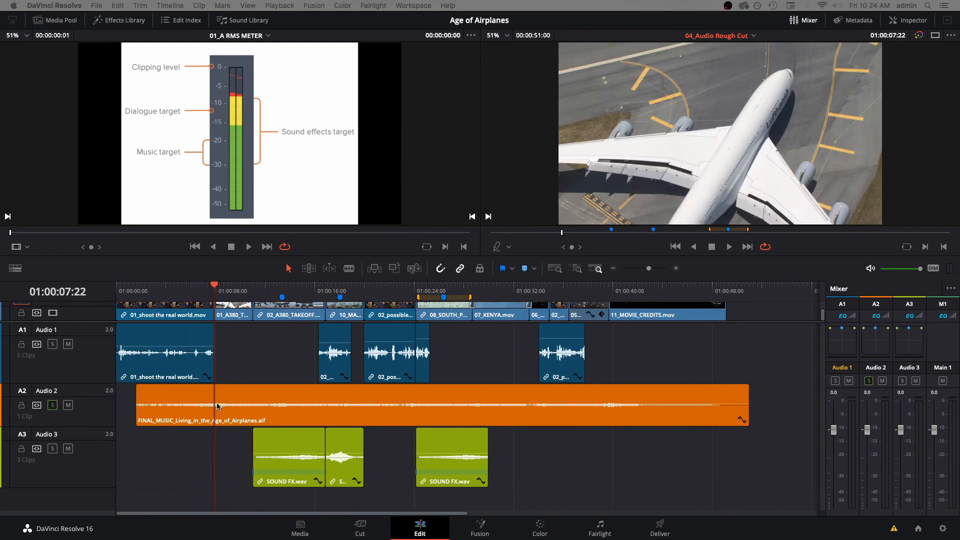
# Step: Add volume keyframes to the Audio 2 music at the end of the 01_shoot the real world clip and 12 frames earlier
pyautogui.click(224, 351)
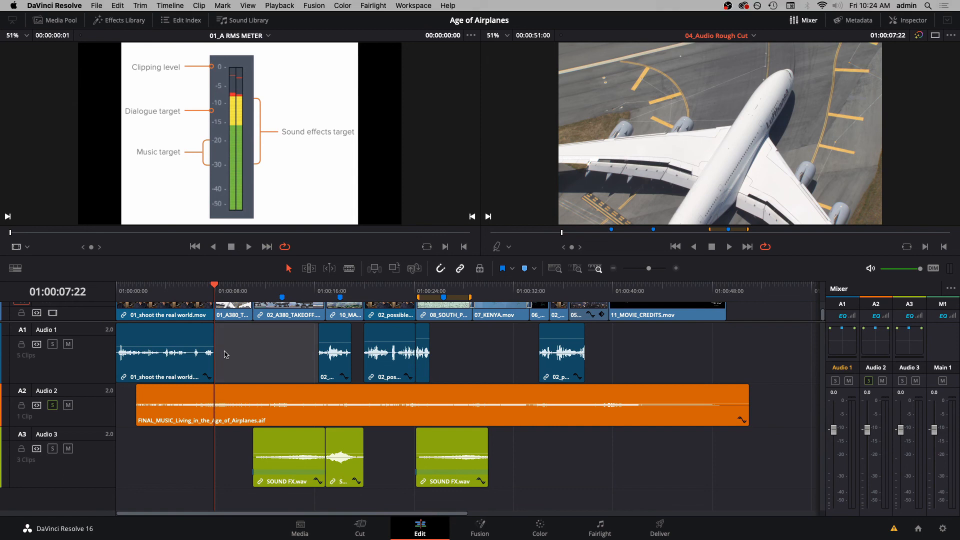
pyautogui.keyDown('alt'); pyautogui.click(214, 404); pyautogui.keyUp('alt')
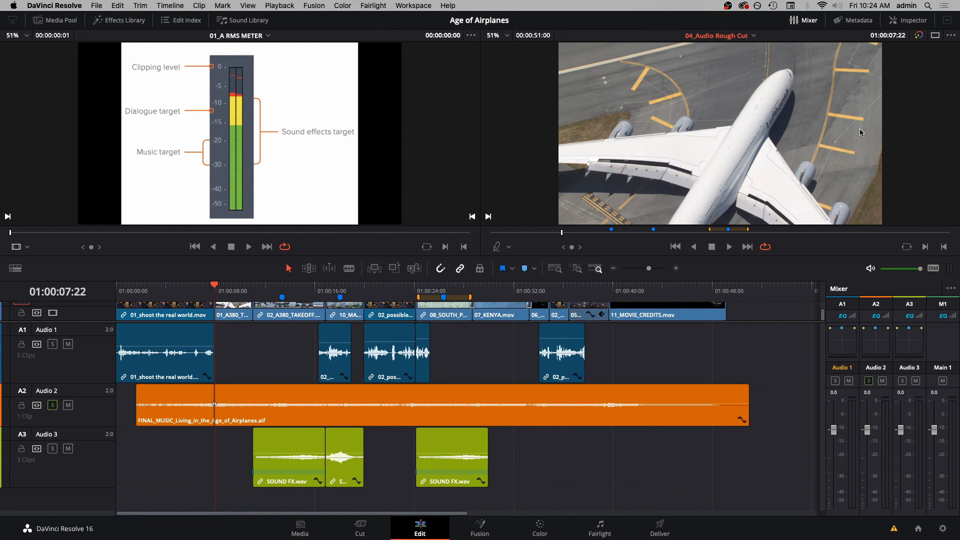
pyautogui.write('-12')
pyautogui.press('Return')
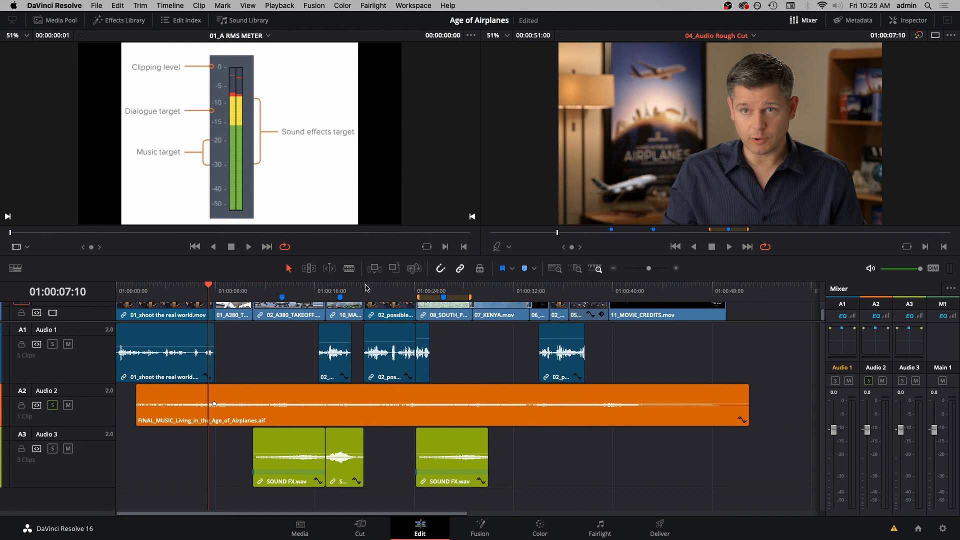
pyautogui.press('super+equal')
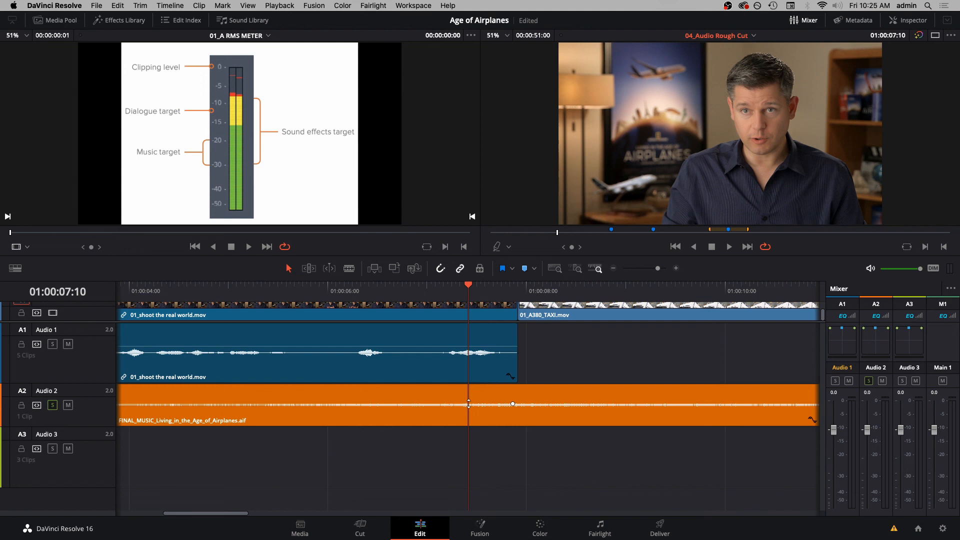
# Step: Raise the music's second volume keyframe so the music swells into the 01_A380_TAXI shot, and play the transition
pyautogui.click(513, 404)
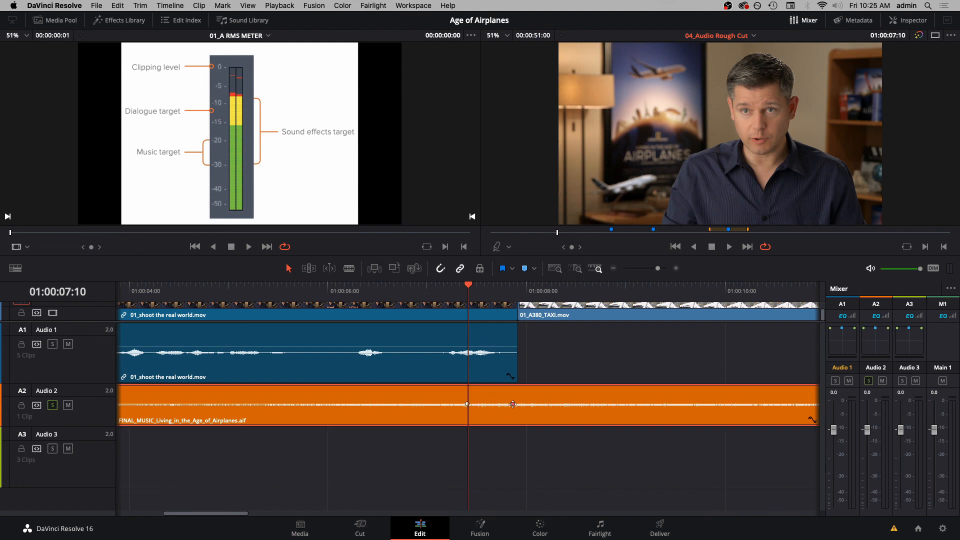
pyautogui.moveTo(513, 404); pyautogui.dragTo(515, 400)
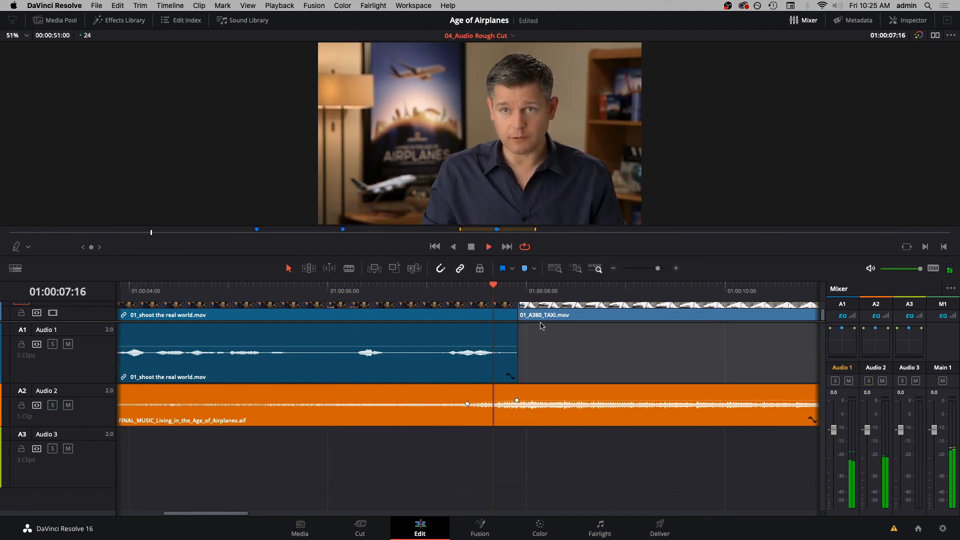
pyautogui.press('space')
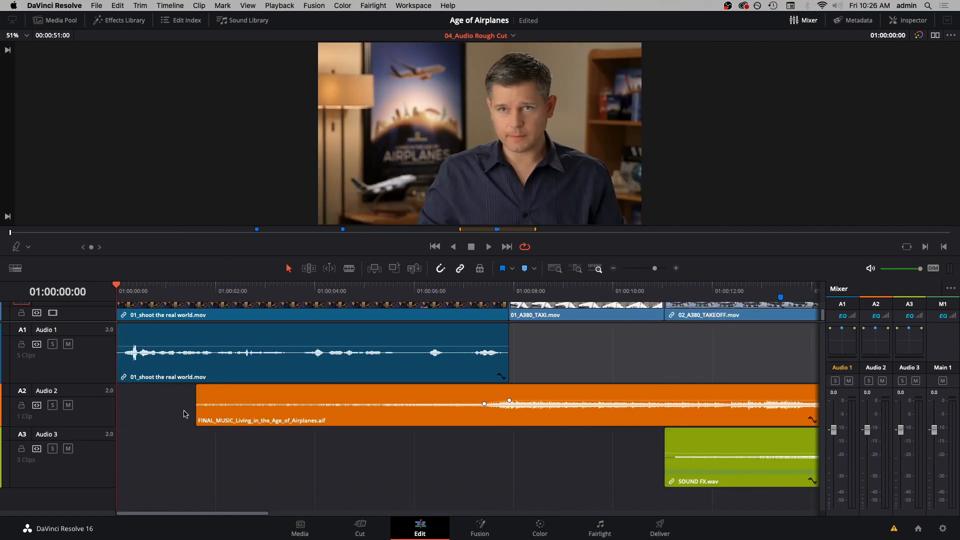
# Step: Increase the height of the Audio 2 track to show the start of the music clip larger
pyautogui.moveTo(188, 414); pyautogui.dragTo(201, 386)
pyautogui.scroll(2, 200, 393)
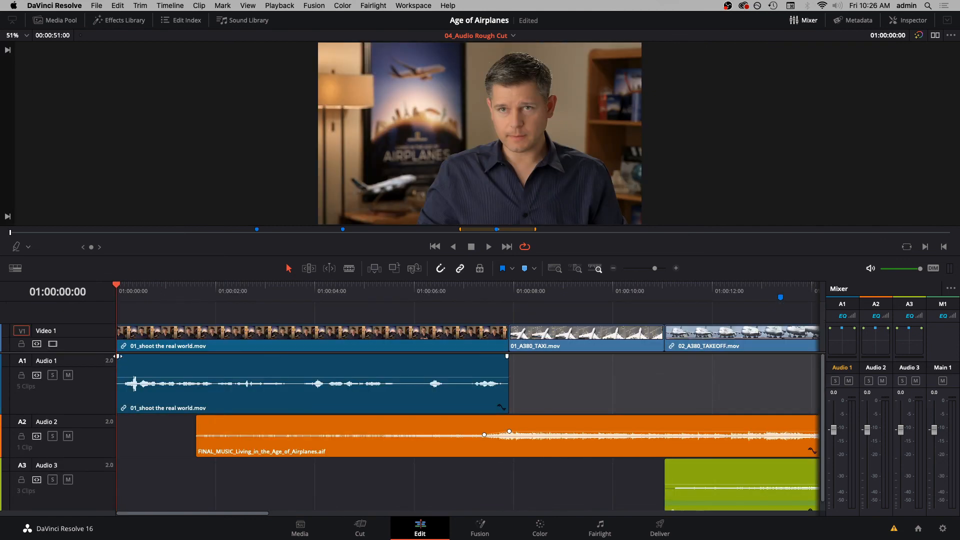
pyautogui.moveTo(105, 456); pyautogui.dragTo(105, 482)
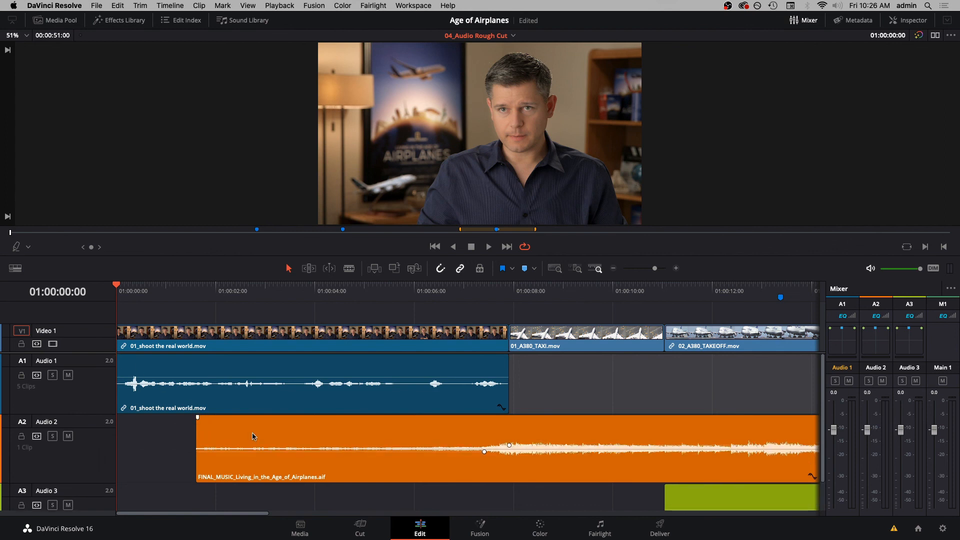
pyautogui.scroll(-2, 176, 430)
pyautogui.scroll(-1, 175, 433)
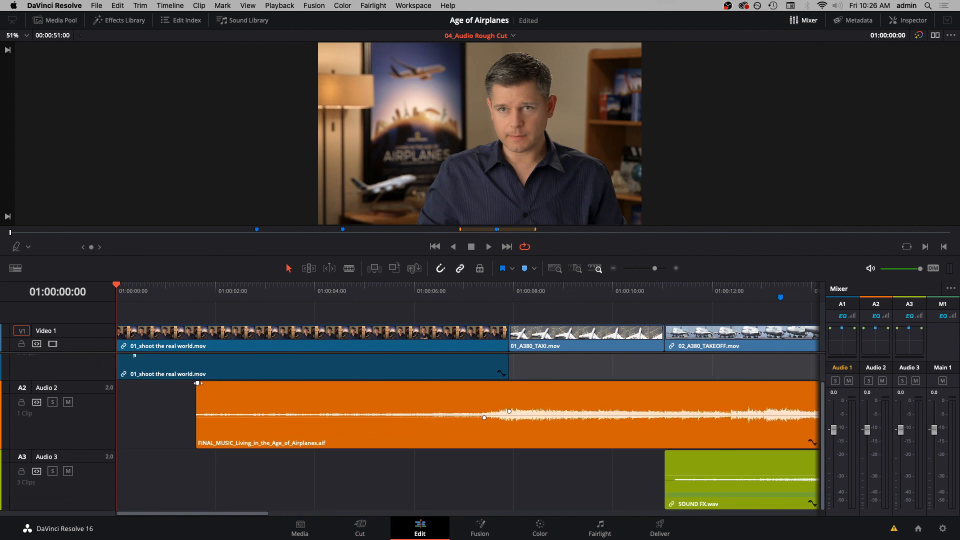
# Step: Add a fade-in of about two seconds to the start of the music clip on Audio 2 and play it back
pyautogui.moveTo(198, 383); pyautogui.dragTo(296, 380)
pyautogui.press('space')
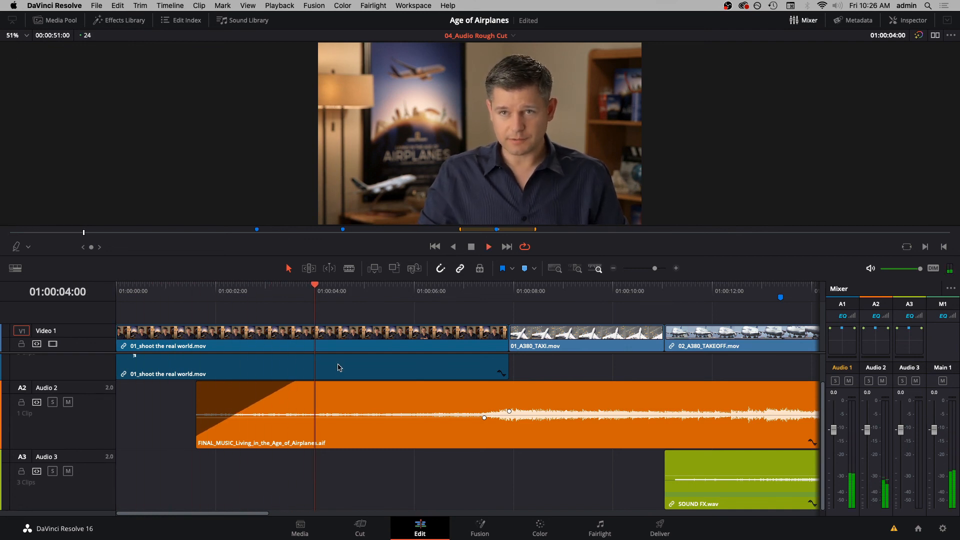
pyautogui.press('space')
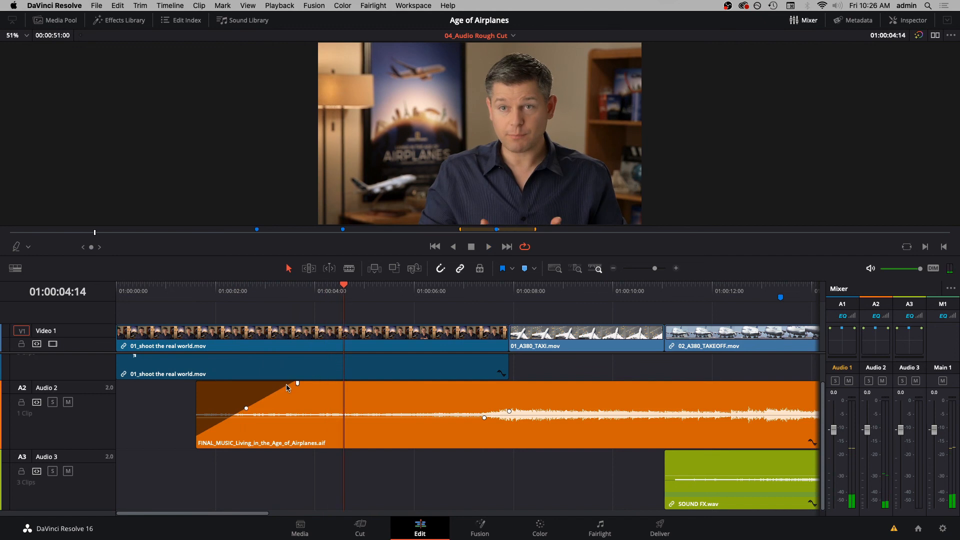
pyautogui.moveTo(298, 384); pyautogui.dragTo(298, 383)
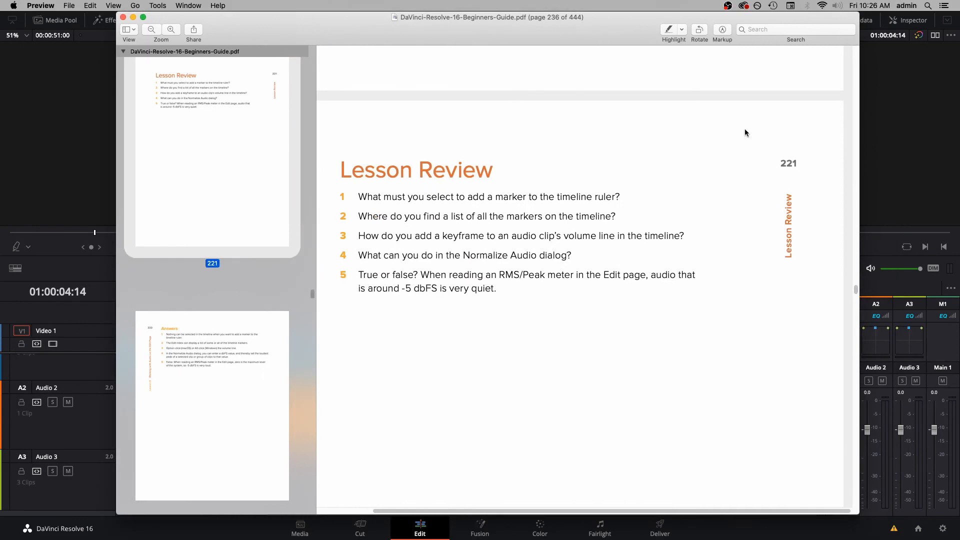
# Step: Switch to the DaVinci Resolve 16 Beginner's Guide PDF in Preview and read through the Lesson Review questions on page 221
pyautogui.scroll(-5, 701, 194)
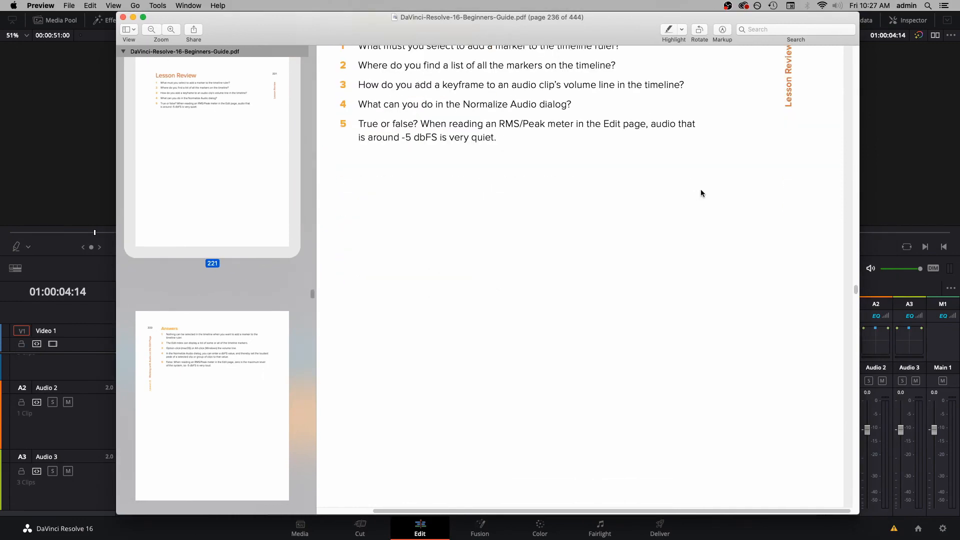